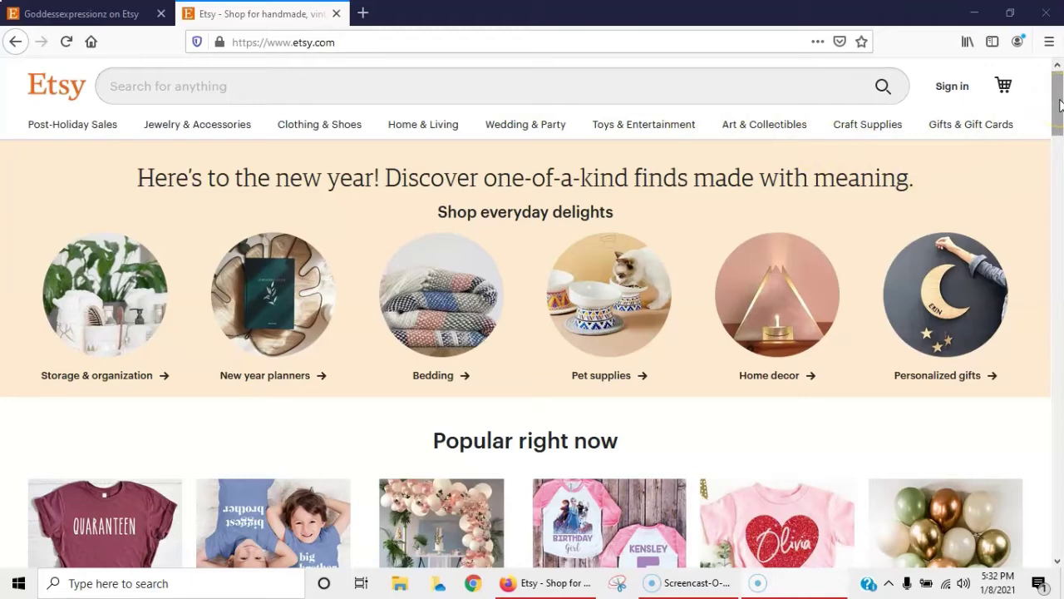
mouse_move(1059, 104)
mouse_down()
mouse_move(1059, 281)
mouse_move(1058, 93)
mouse_up()
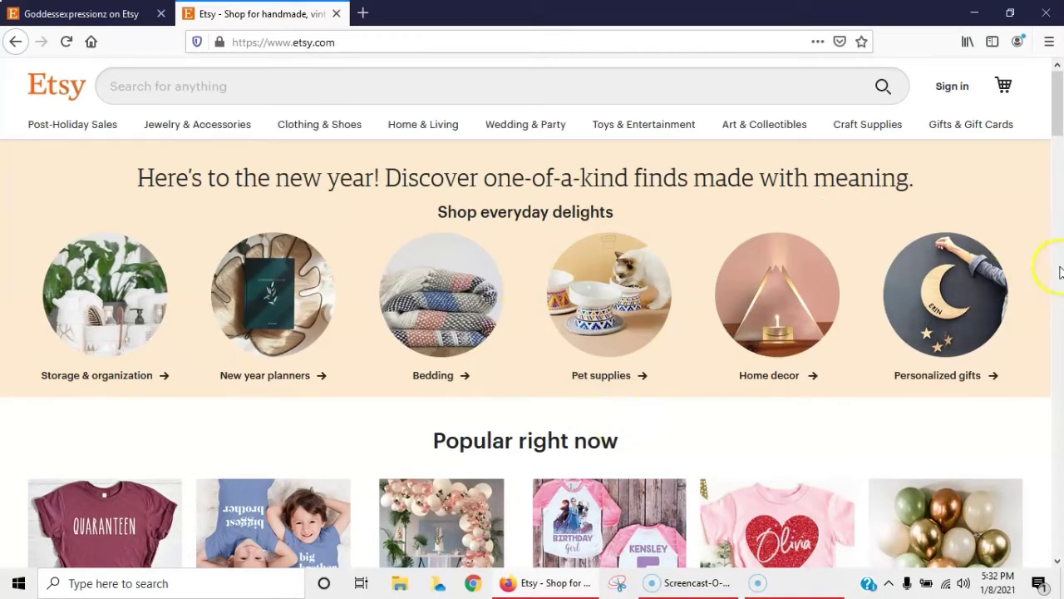
drag(1058, 93, 1040, 131)
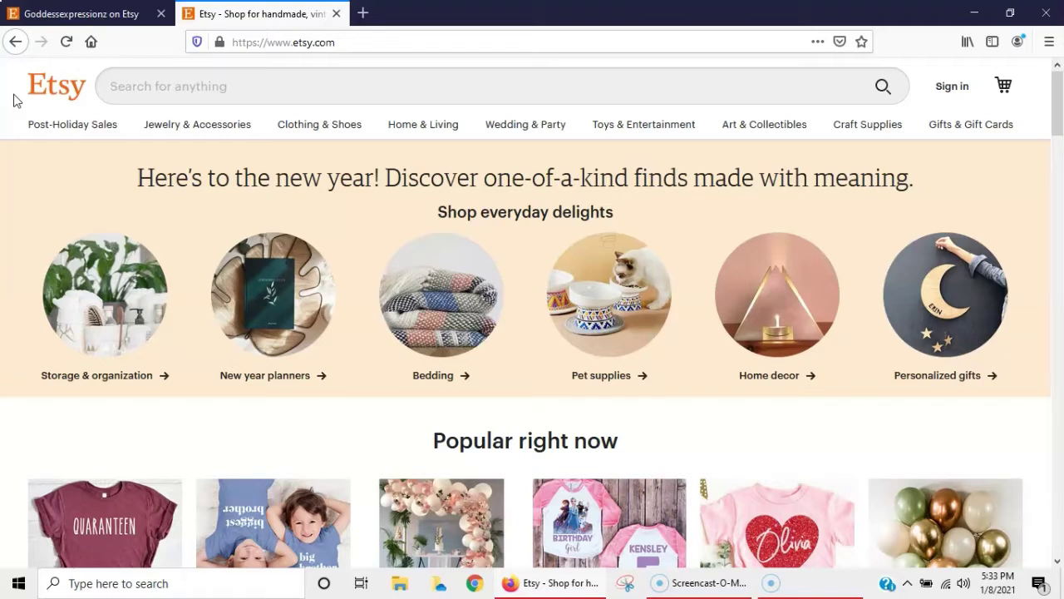
Look through the Goddessexpressionz shop page and its listed items as an example of an Etsy shop
click(94, 13)
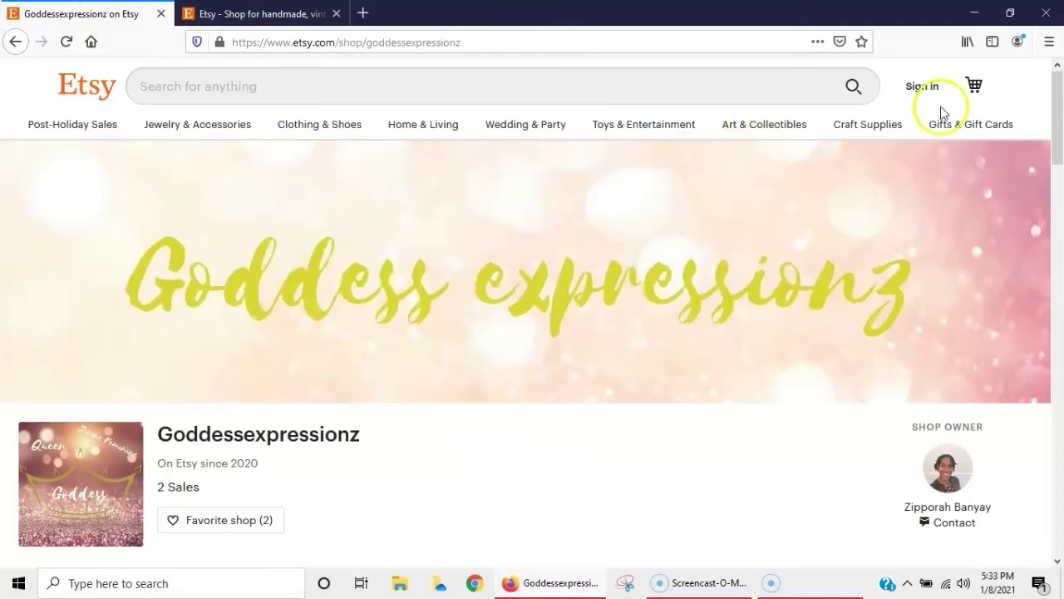
drag(1059, 89, 1060, 188)
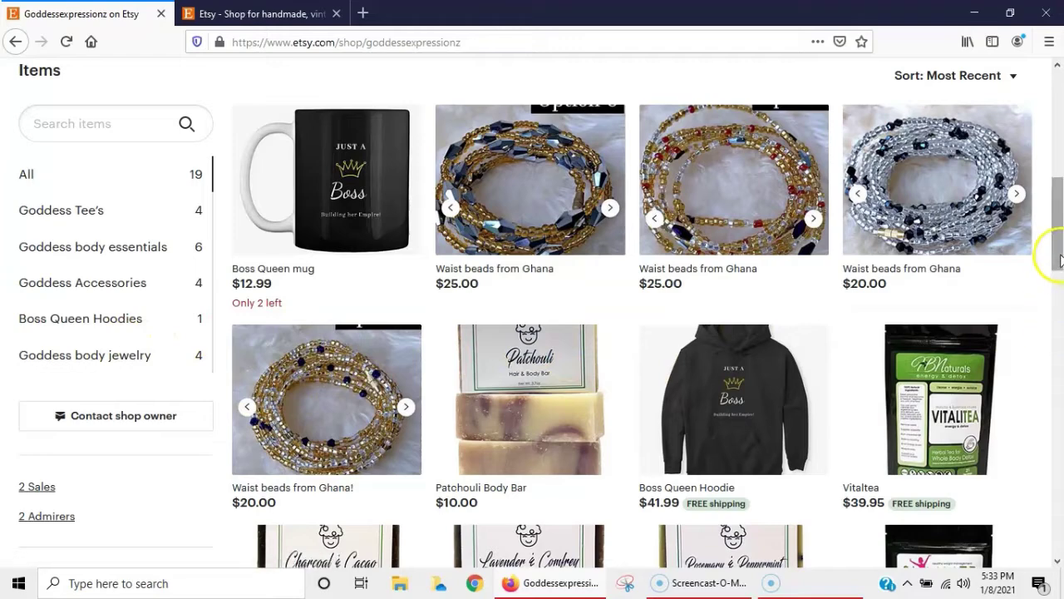
drag(1056, 243, 1060, 307)
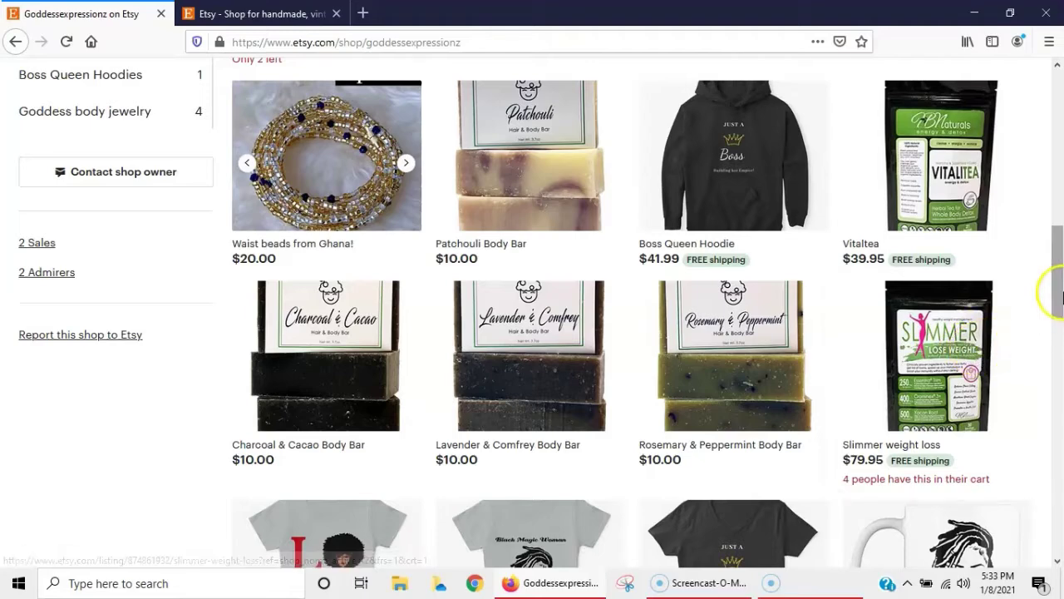
drag(1060, 280, 1058, 353)
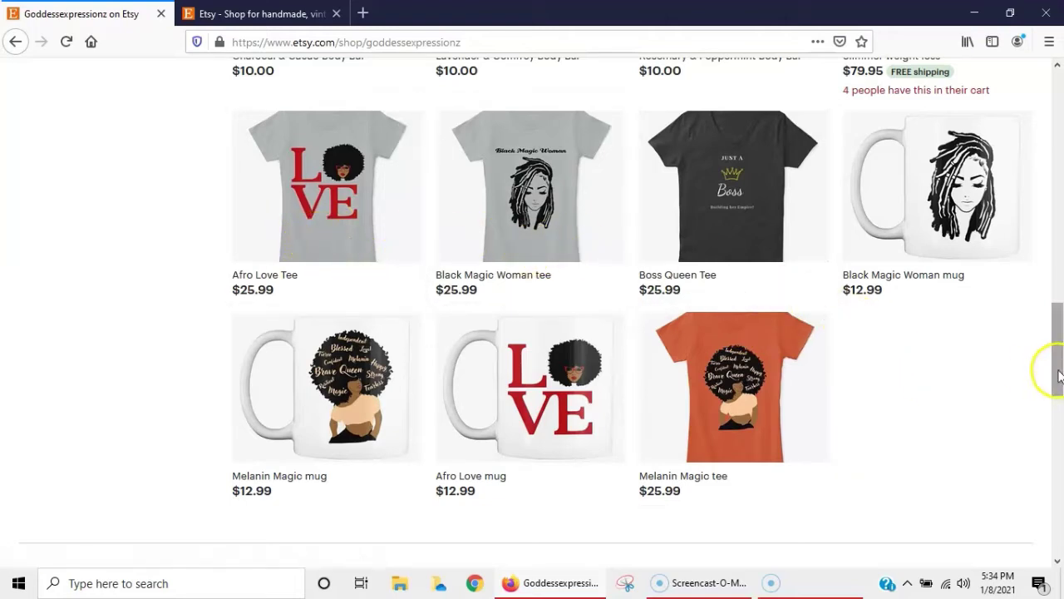
drag(1055, 368, 1059, 129)
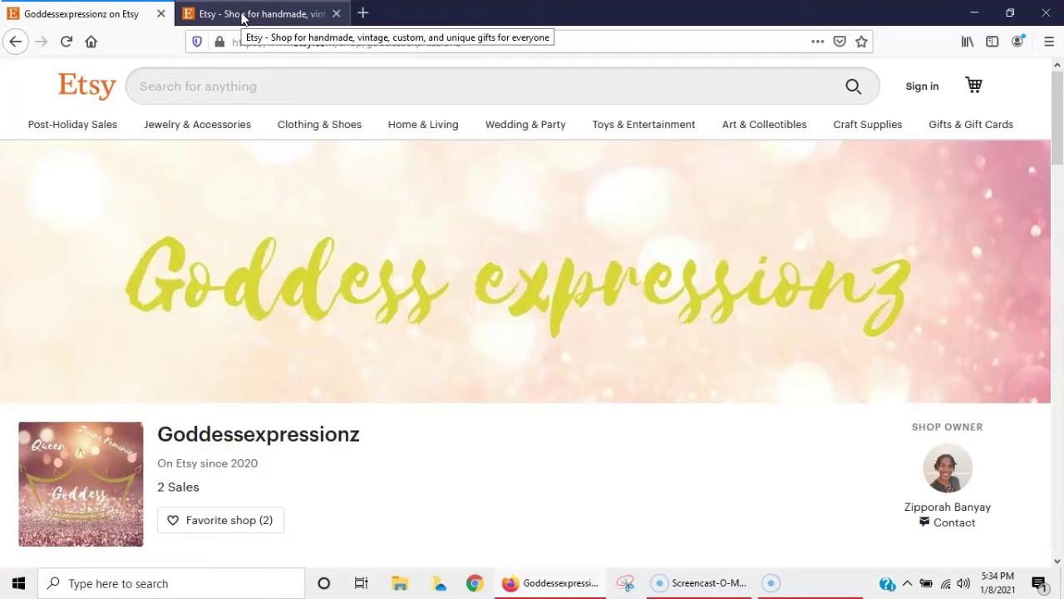
Close the Goddessexpressionz shop page and open the Sell on Etsy page from the Etsy homepage
click(243, 14)
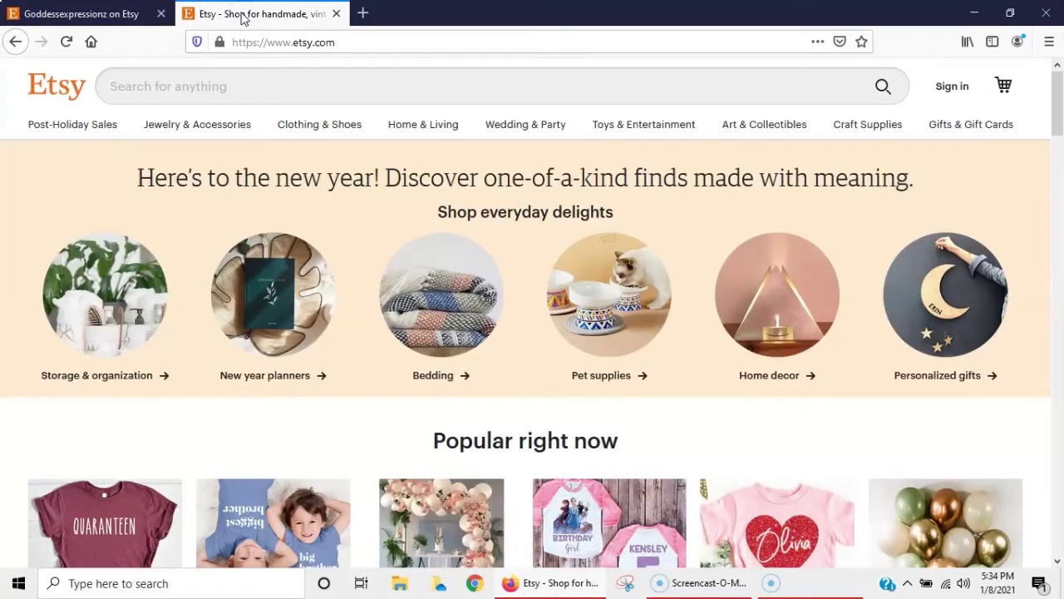
click(162, 14)
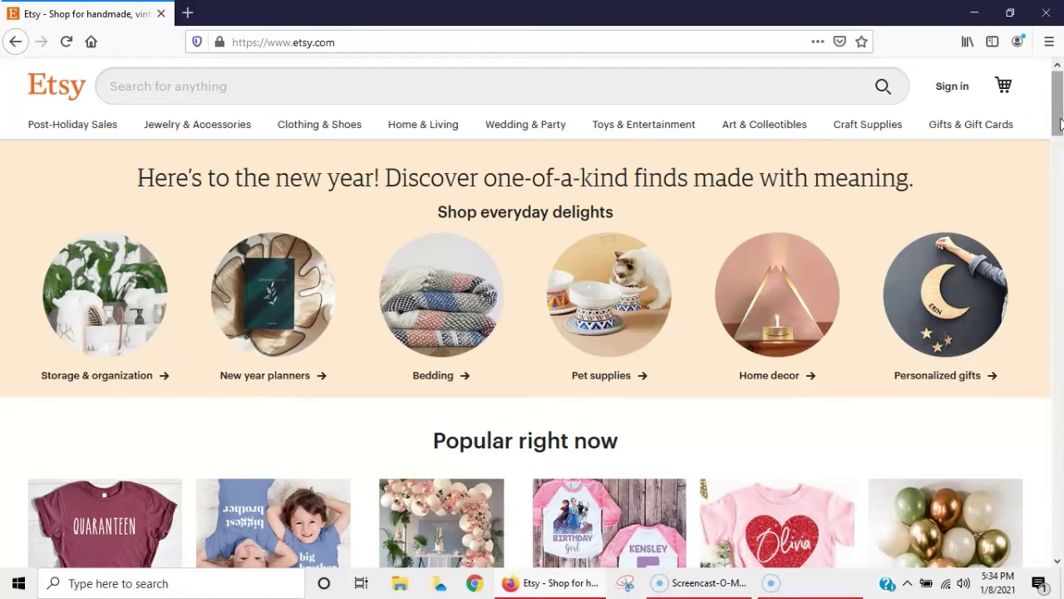
drag(1059, 116, 1059, 460)
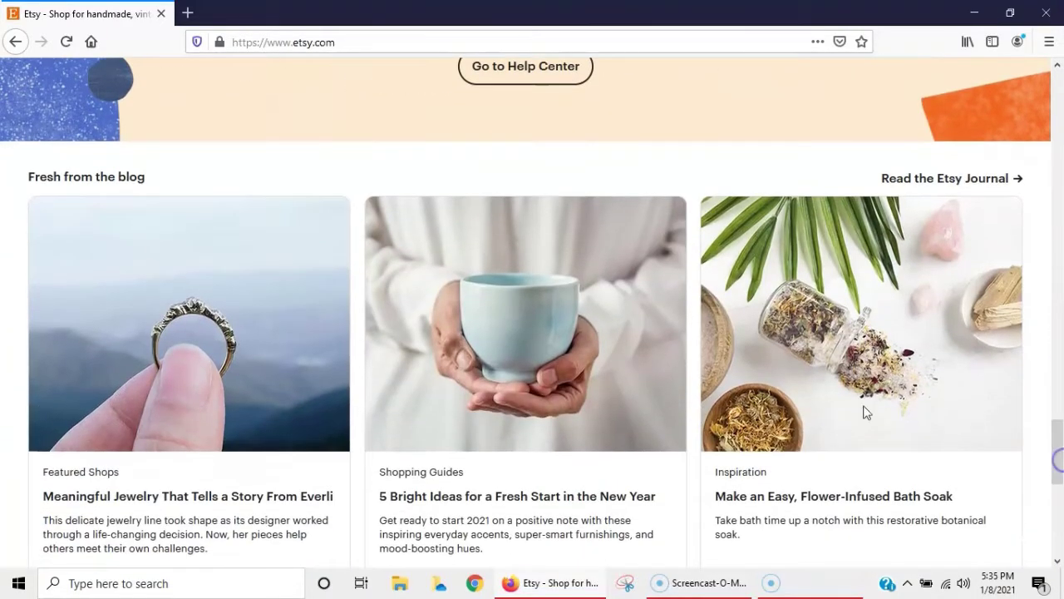
scroll(314, 476, down, 10)
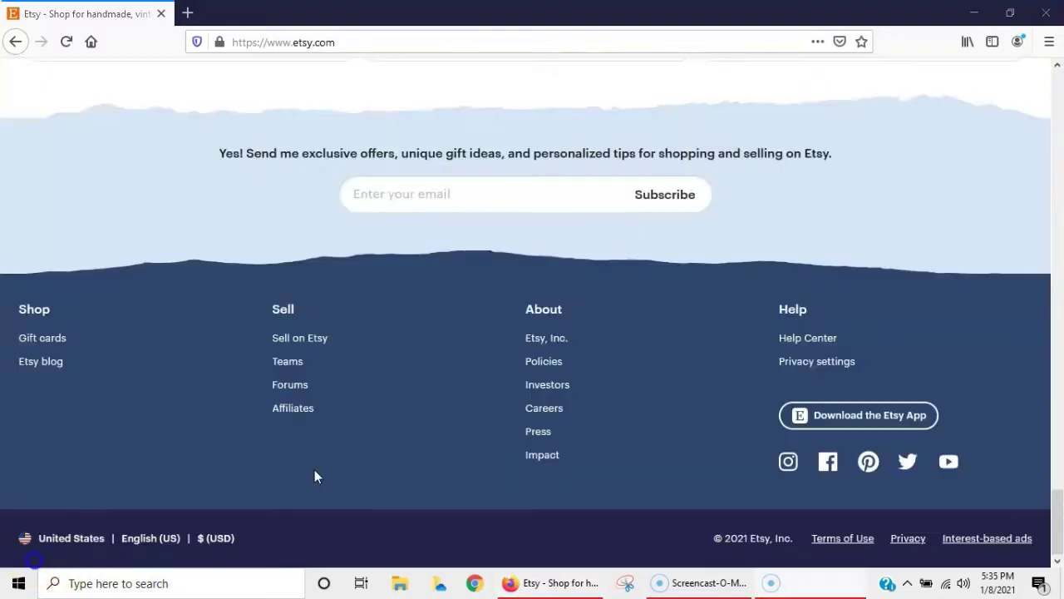
click(308, 343)
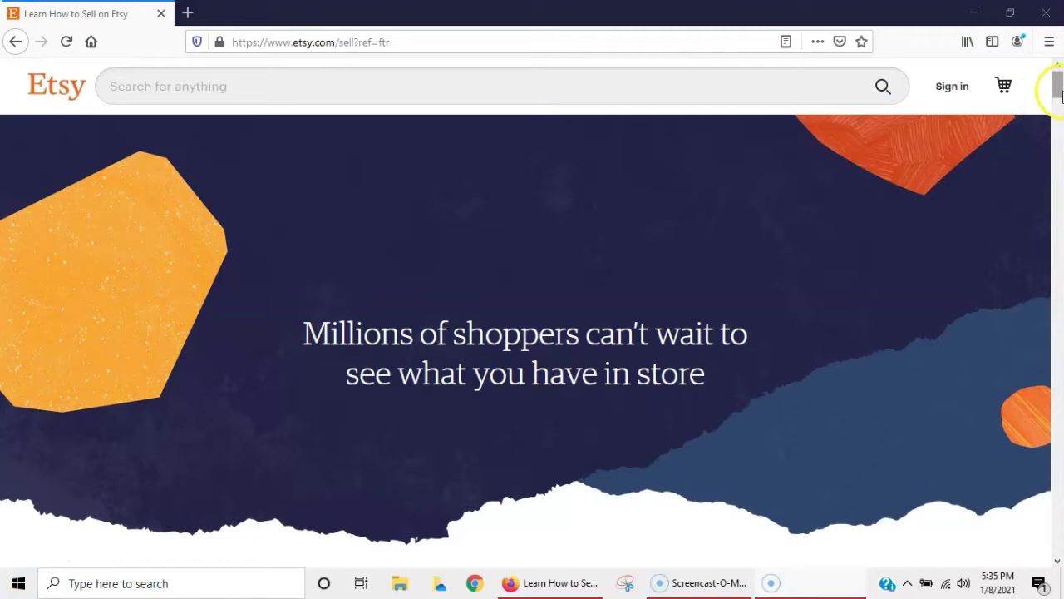
Review the selling overview and the details on listing, transaction, payment processing and offsite ads fees
drag(1060, 93, 1060, 106)
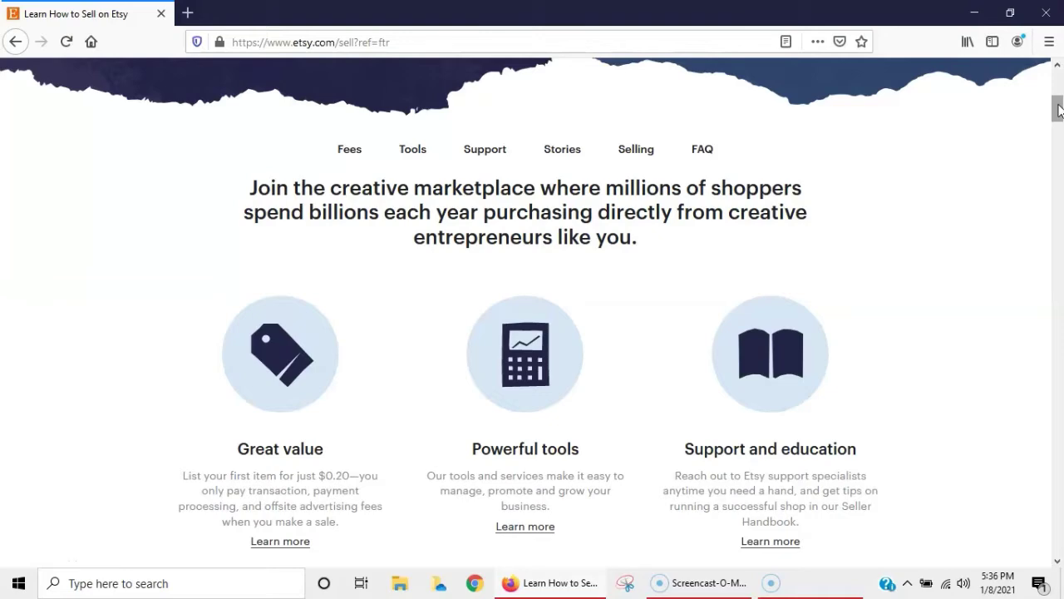
drag(1057, 111, 1059, 111)
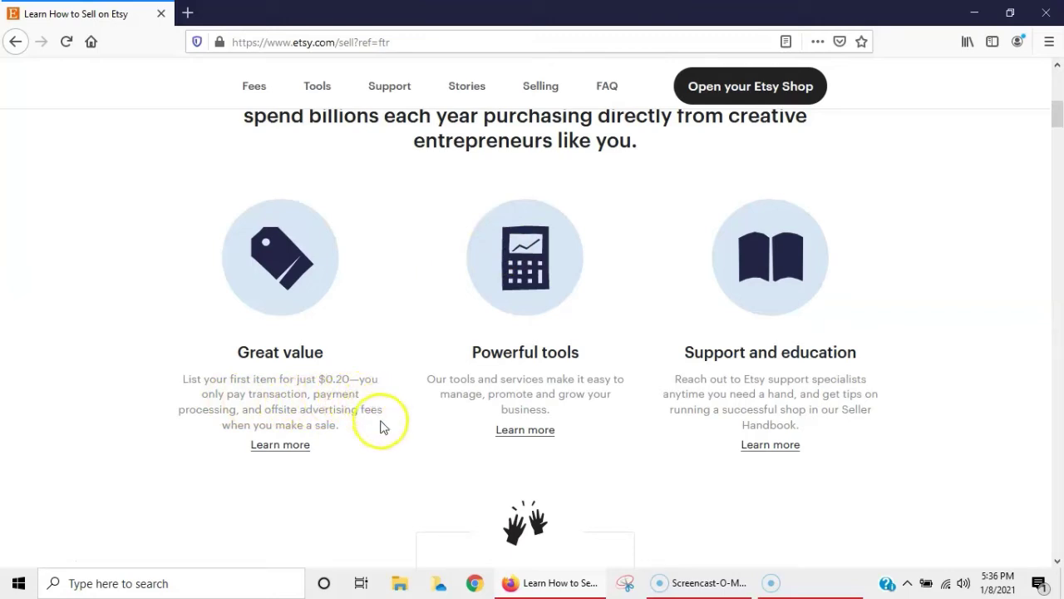
click(291, 445)
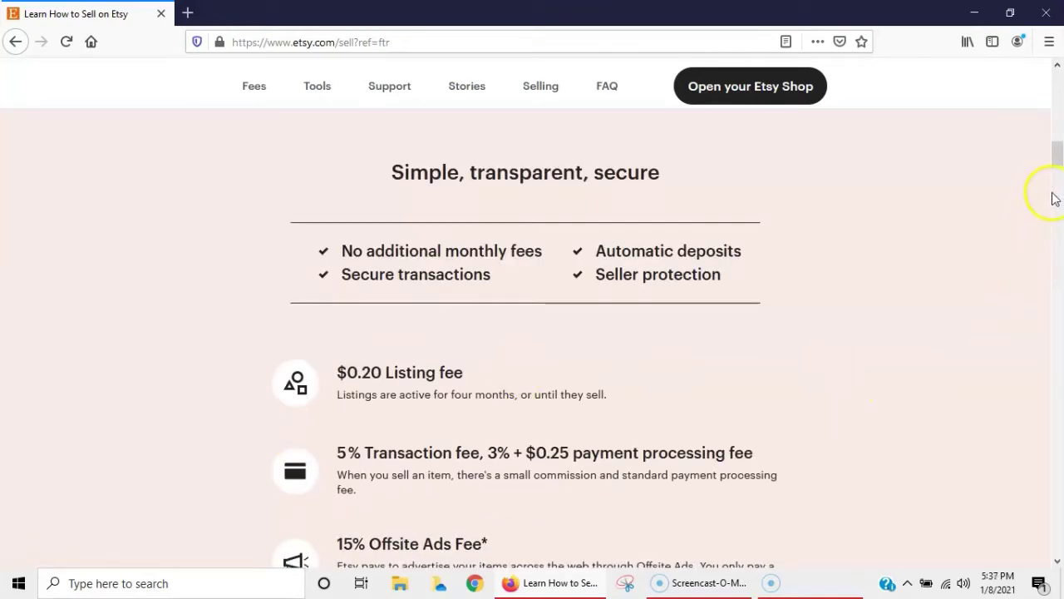
drag(1059, 155, 1059, 164)
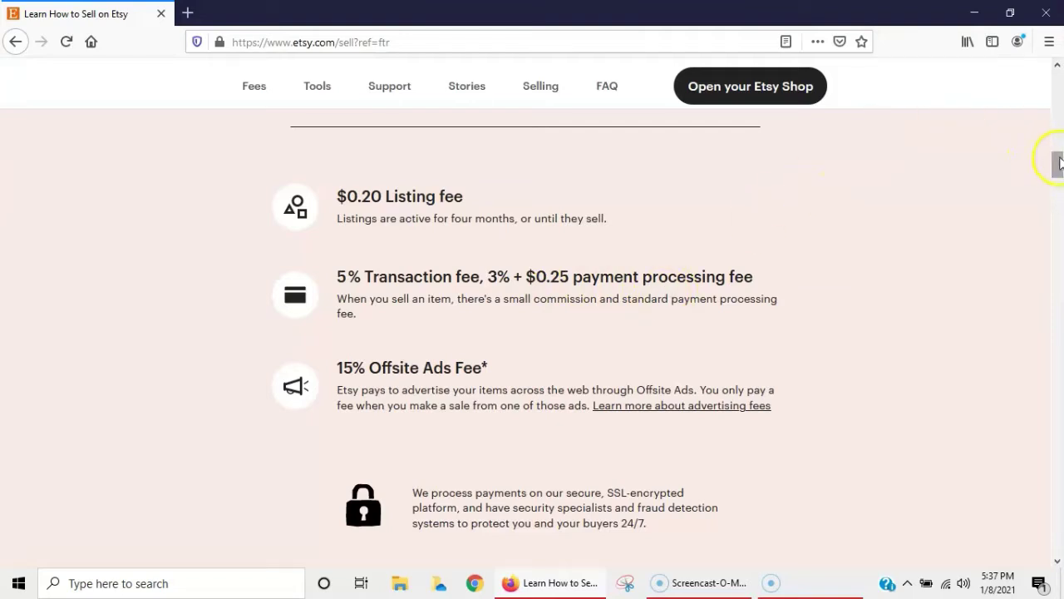
drag(1058, 162, 1059, 167)
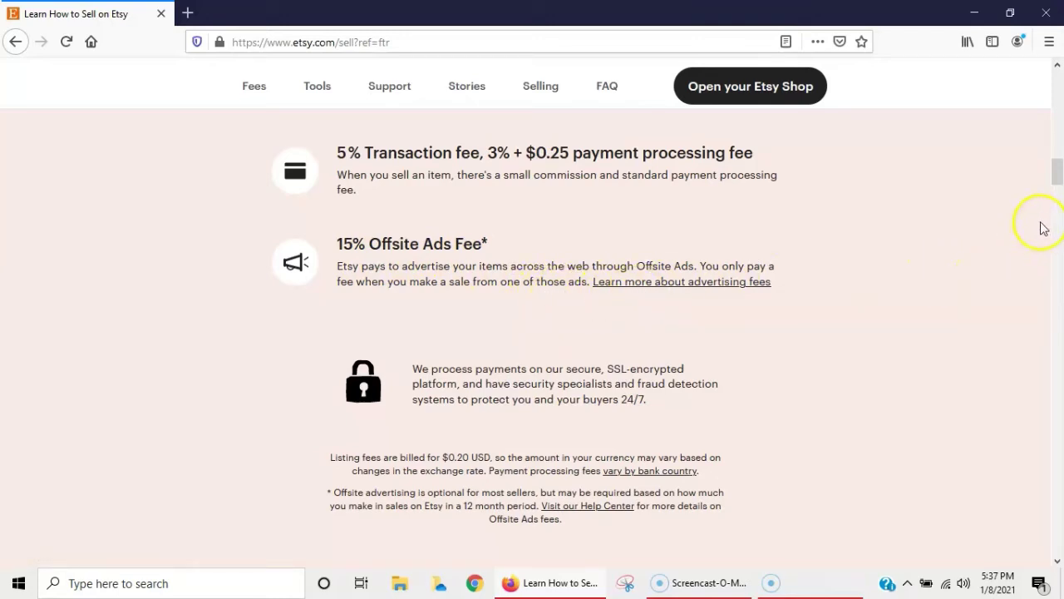
drag(1058, 171, 1058, 166)
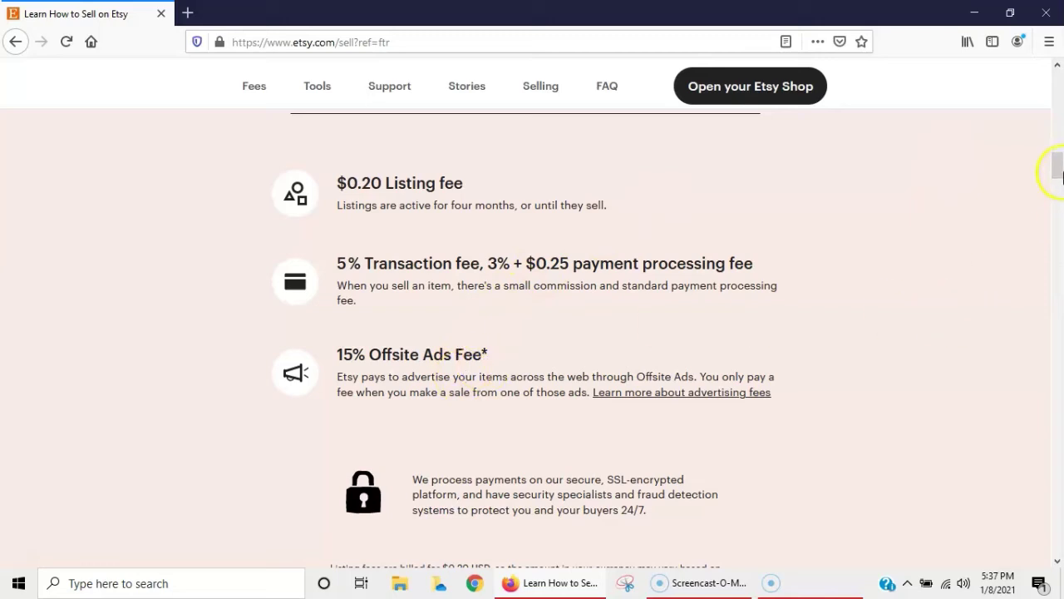
mouse_move(1058, 170)
mouse_down()
mouse_move(1058, 139)
mouse_move(1058, 164)
mouse_up()
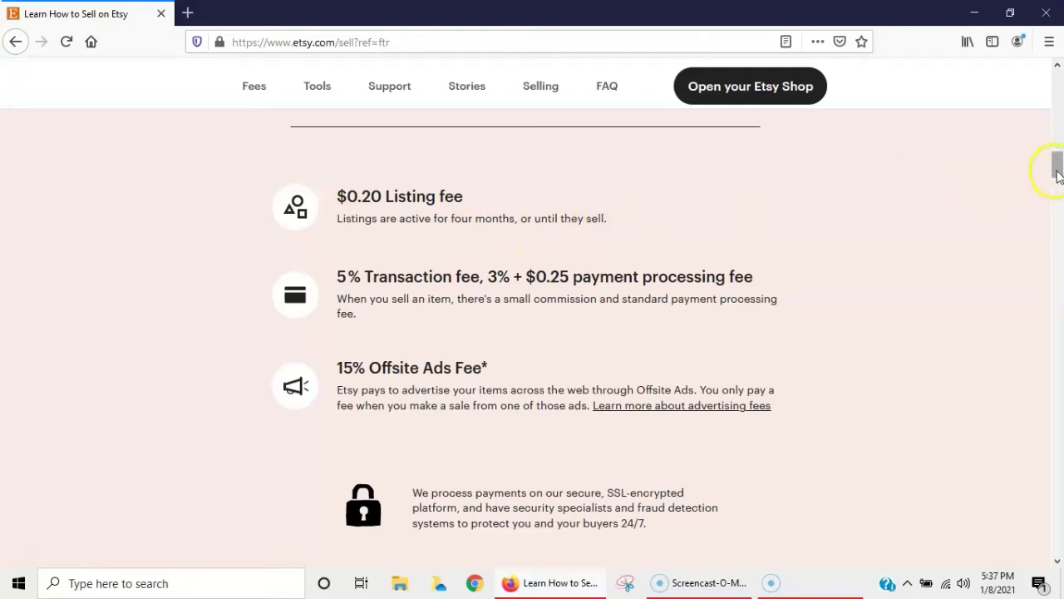
Review the Powerful tools details and the Support and education information for sellers
drag(1057, 173, 1058, 123)
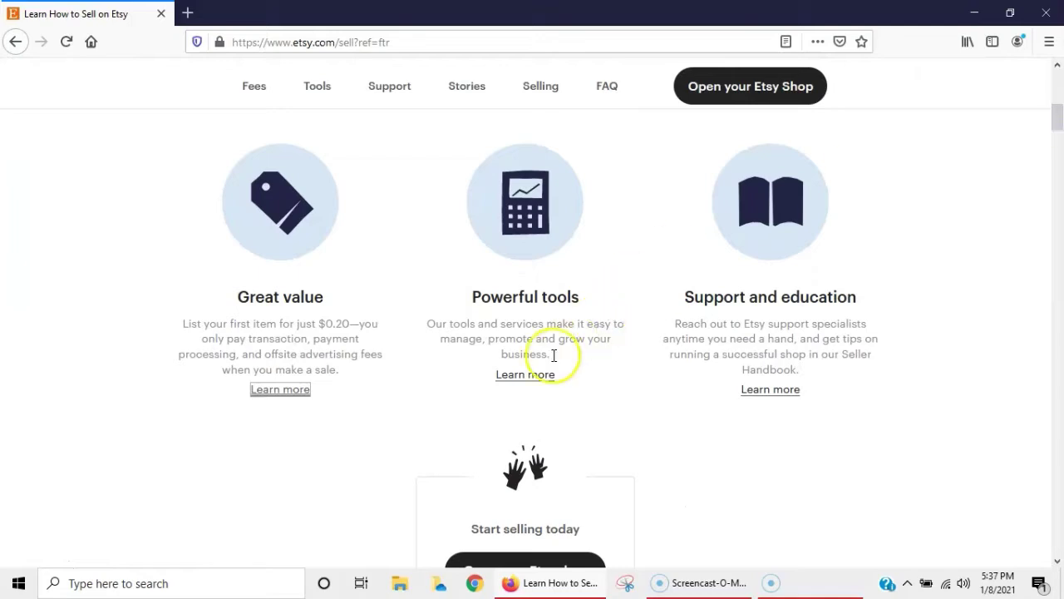
click(530, 374)
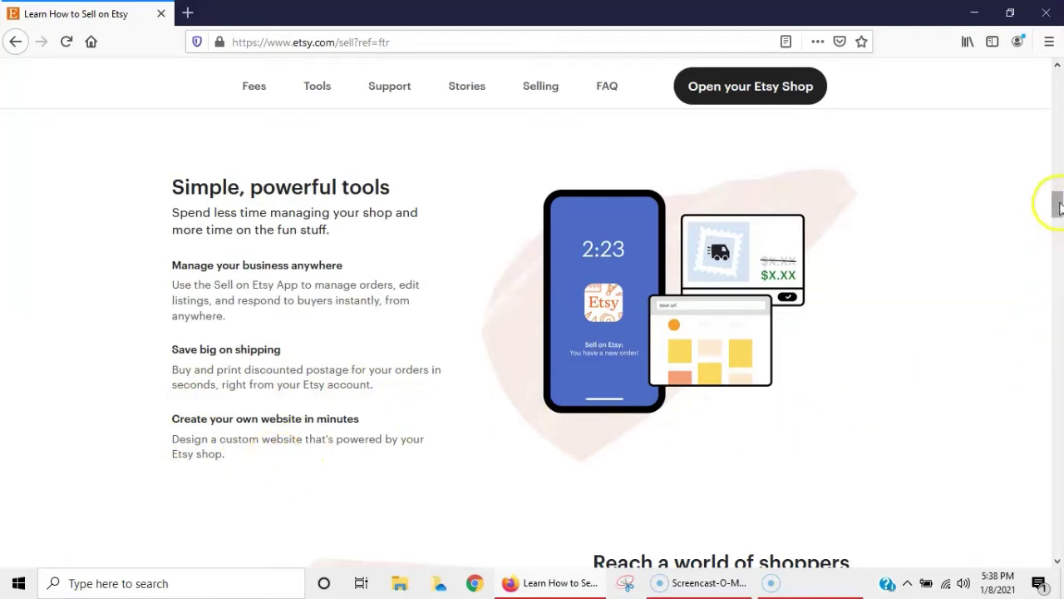
drag(1060, 205, 1061, 114)
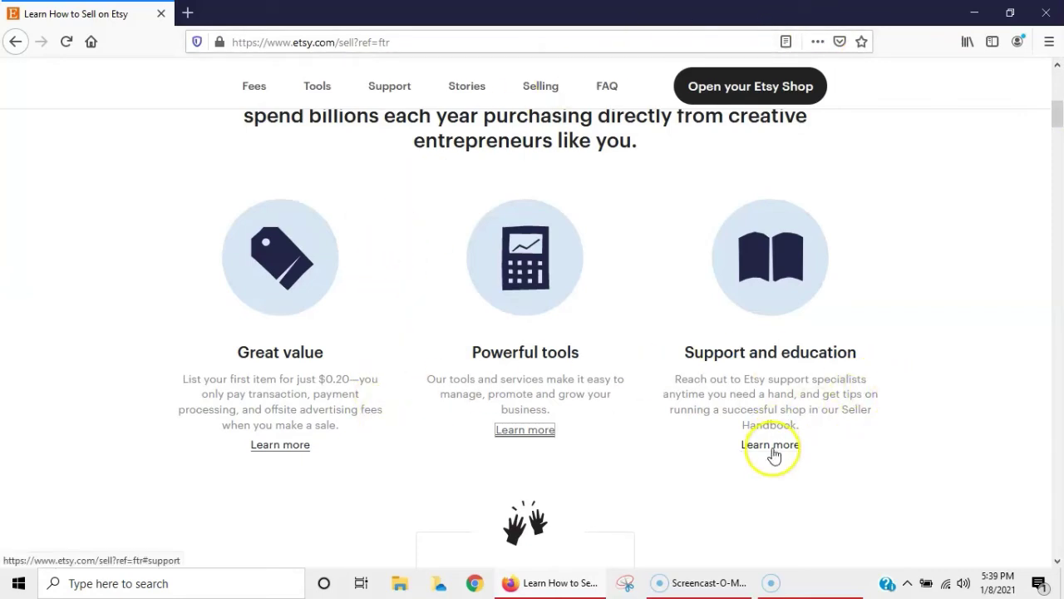
scroll(772, 451, down, 5)
scroll(773, 454, down, 5)
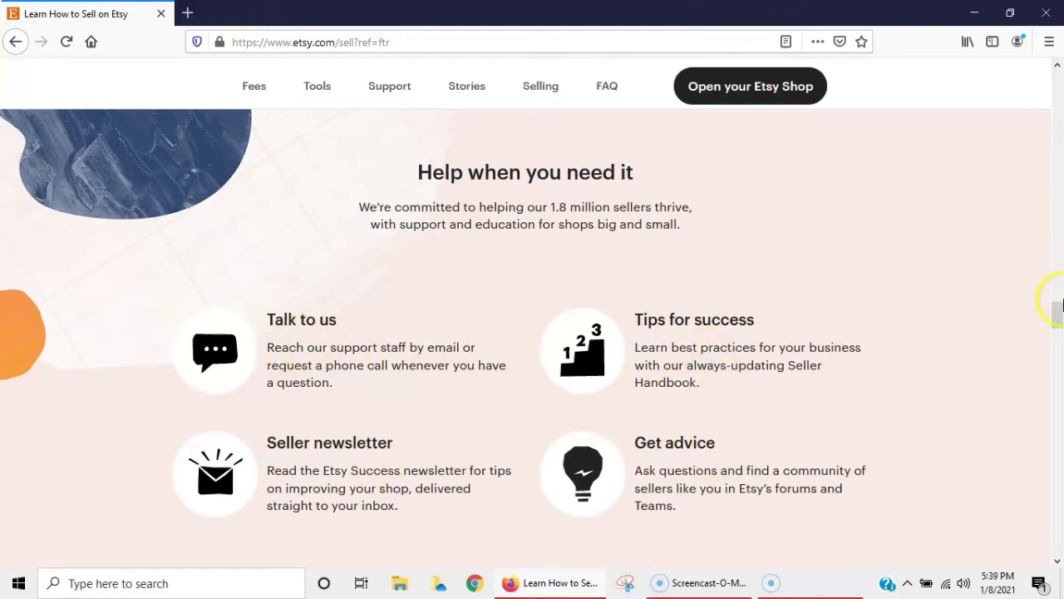
drag(1057, 316, 1058, 146)
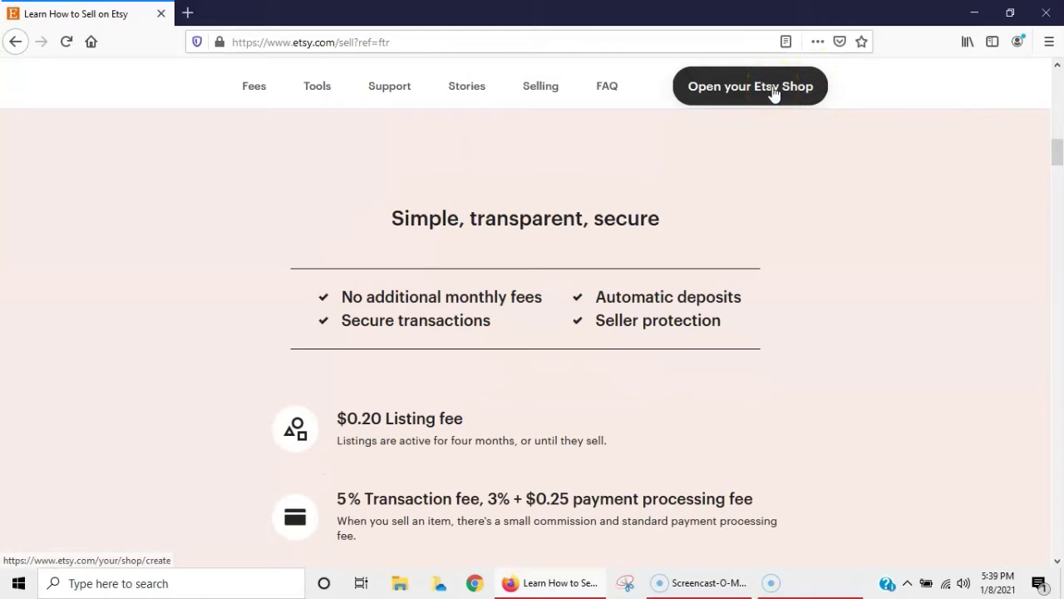
Start opening an Etsy shop from the seller information page to reach the shop setup form
click(773, 91)
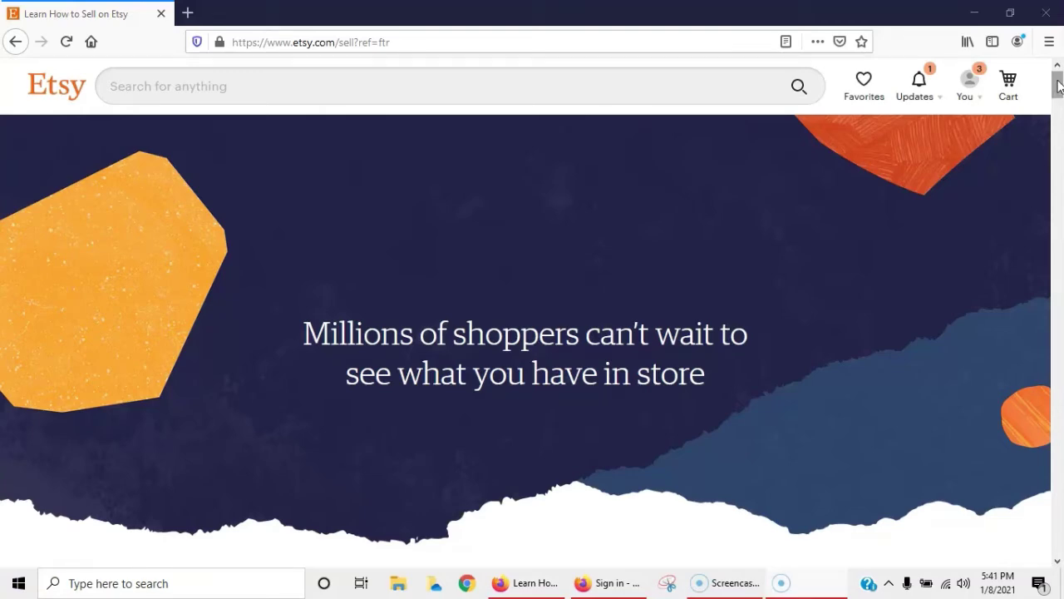
mouse_move(1058, 87)
mouse_down()
mouse_move(1059, 108)
mouse_move(1058, 81)
mouse_up()
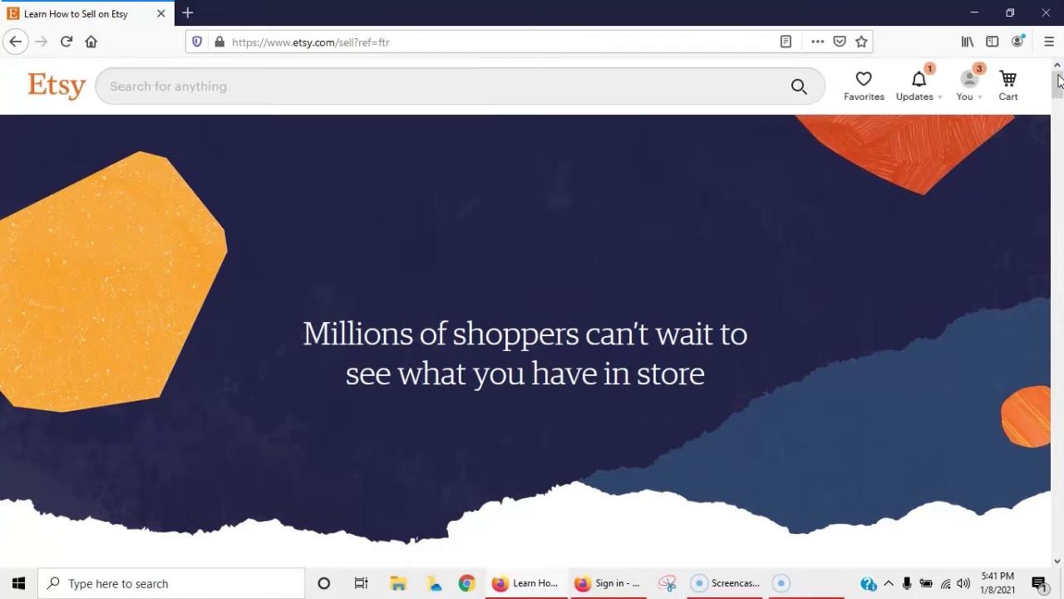
click(1058, 81)
drag(1058, 83, 1057, 173)
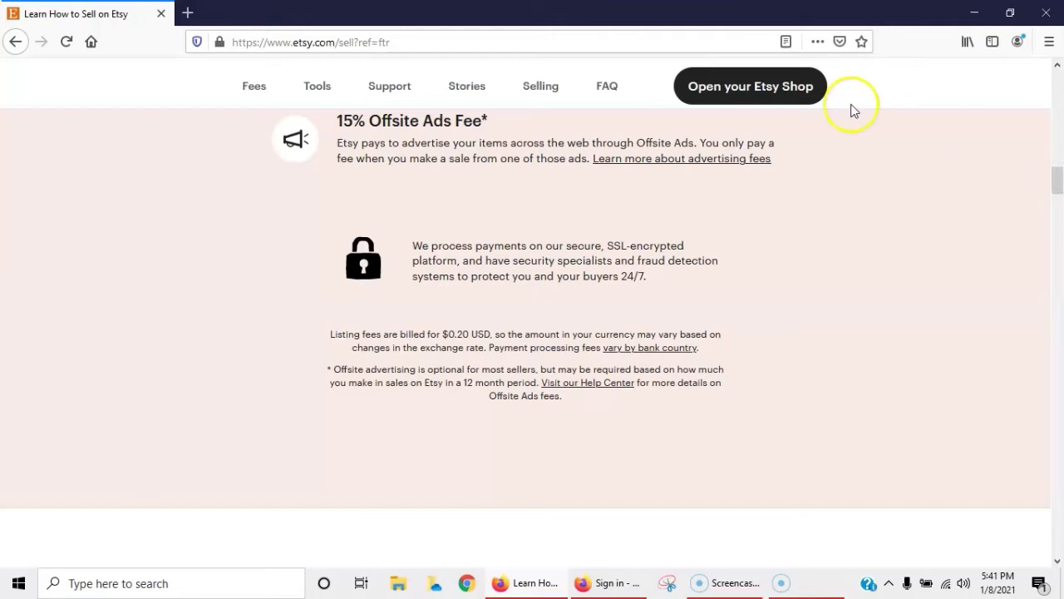
click(741, 86)
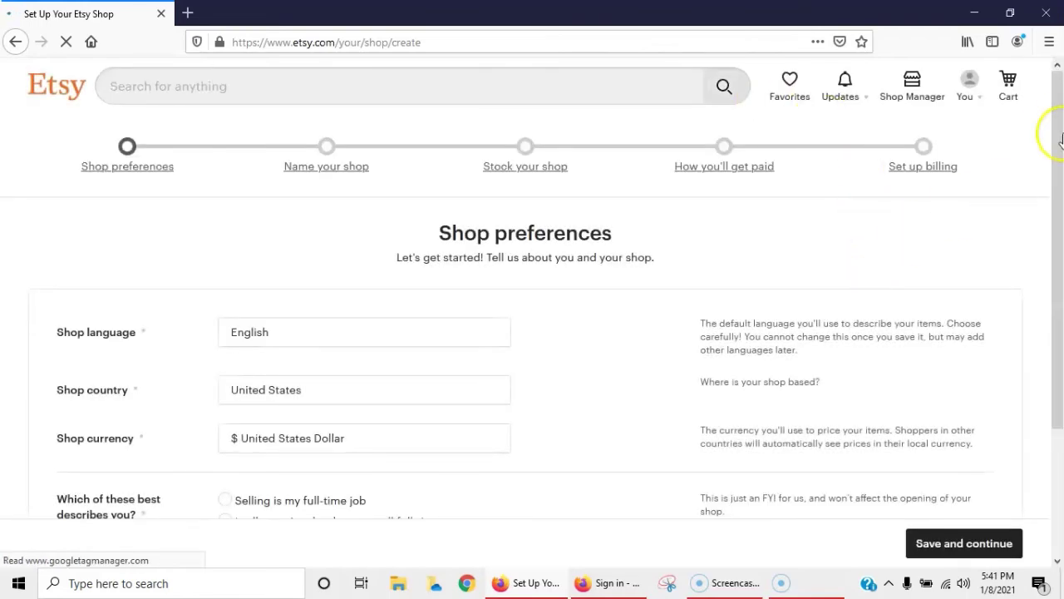
Set the seller description to "I sell part-time but hope to sell full-time" and save the shop preferences
drag(1058, 92, 1059, 171)
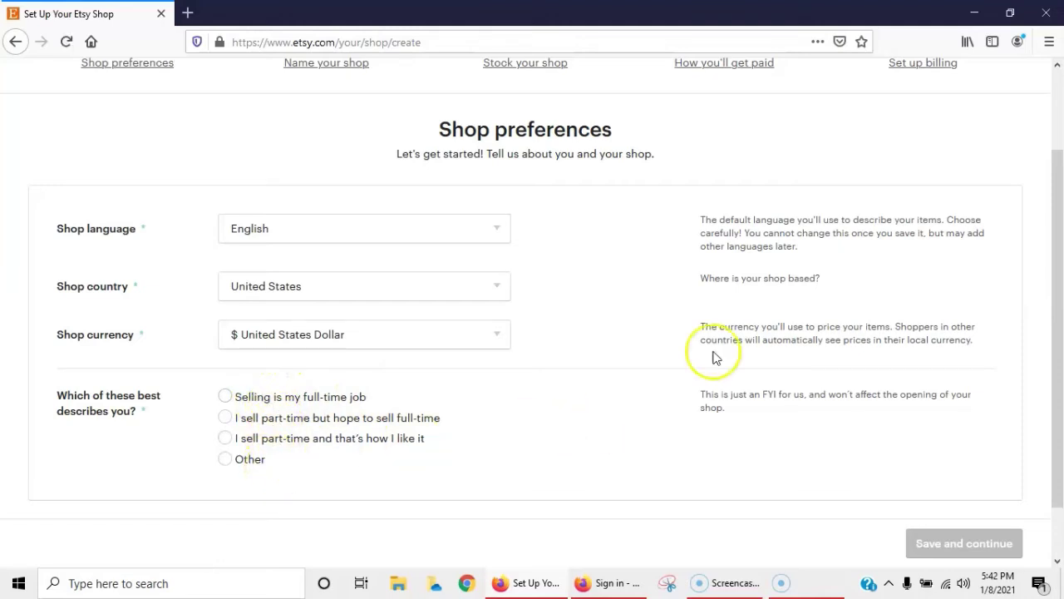
drag(1056, 251, 1059, 280)
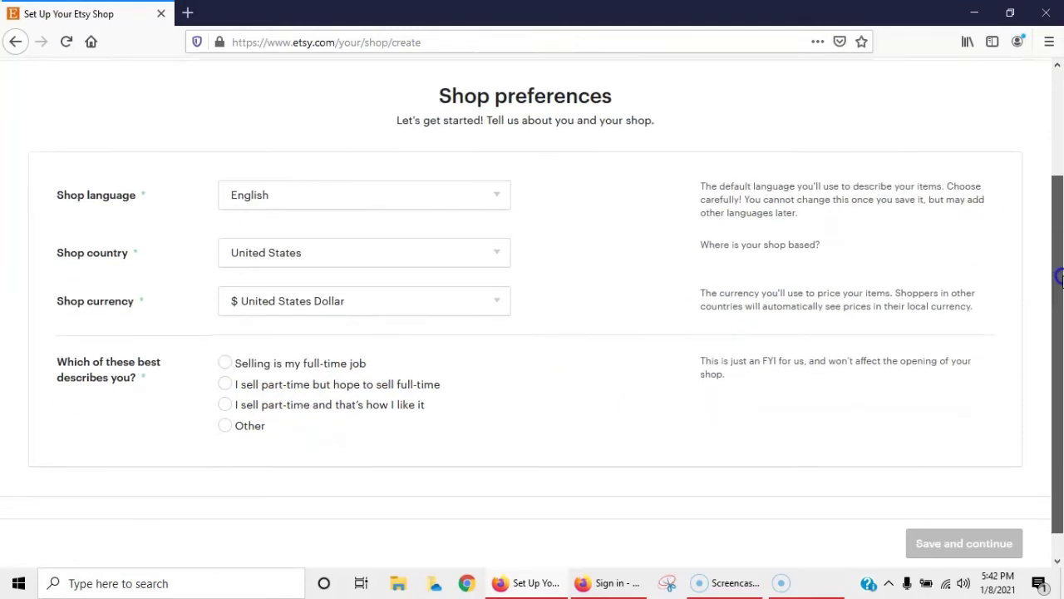
click(226, 385)
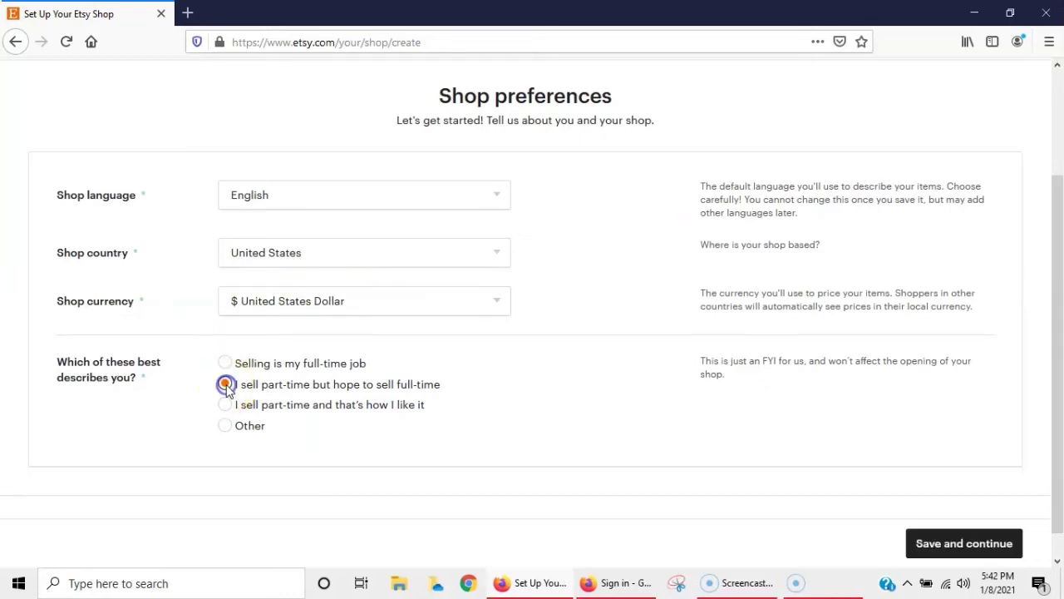
click(949, 552)
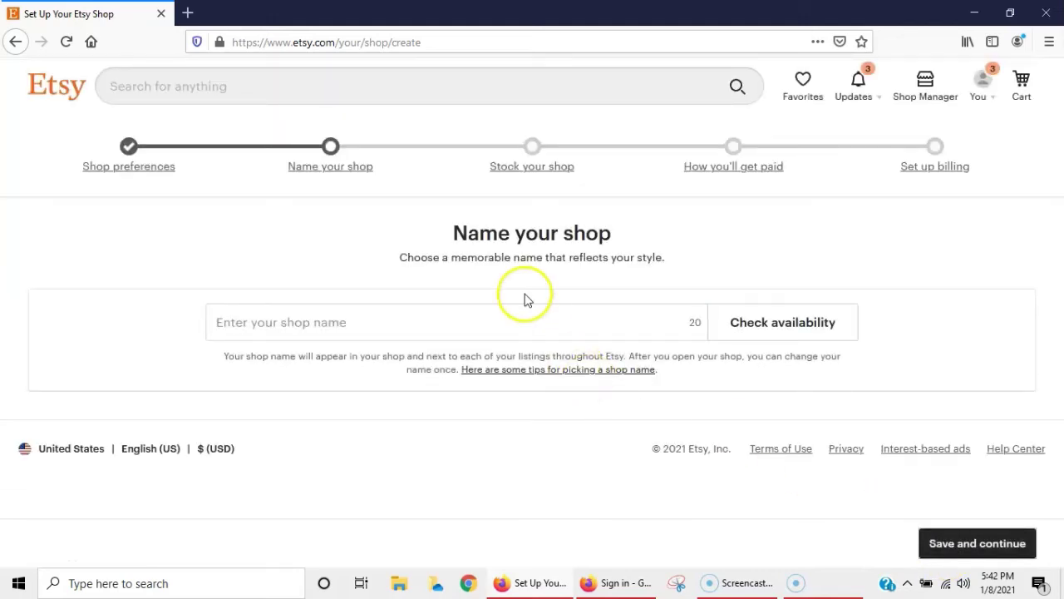
Enter "test" as the shop name and submit it to continue the shop setup
click(524, 319)
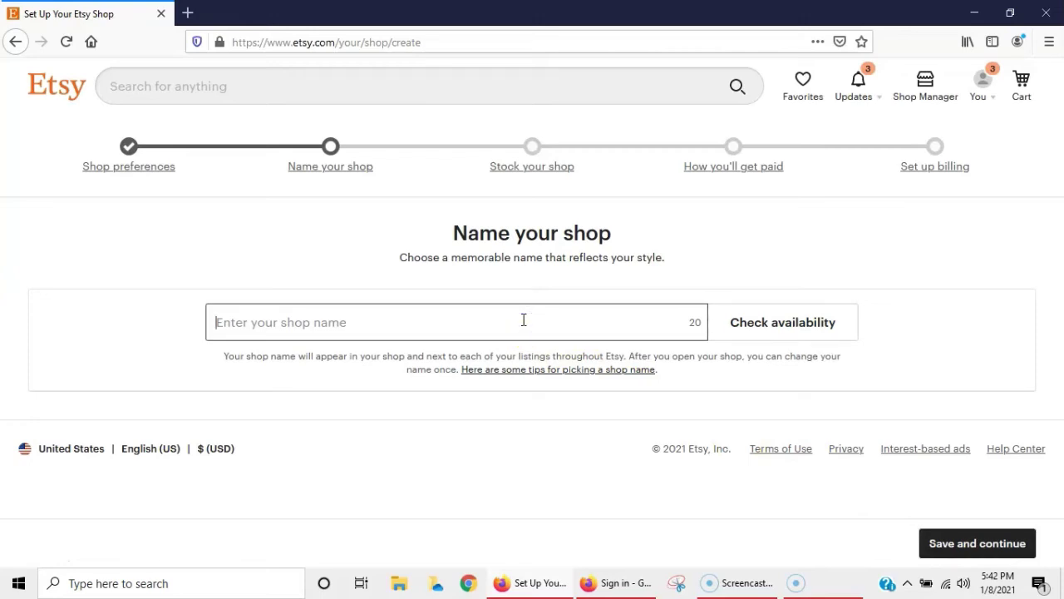
text(test)
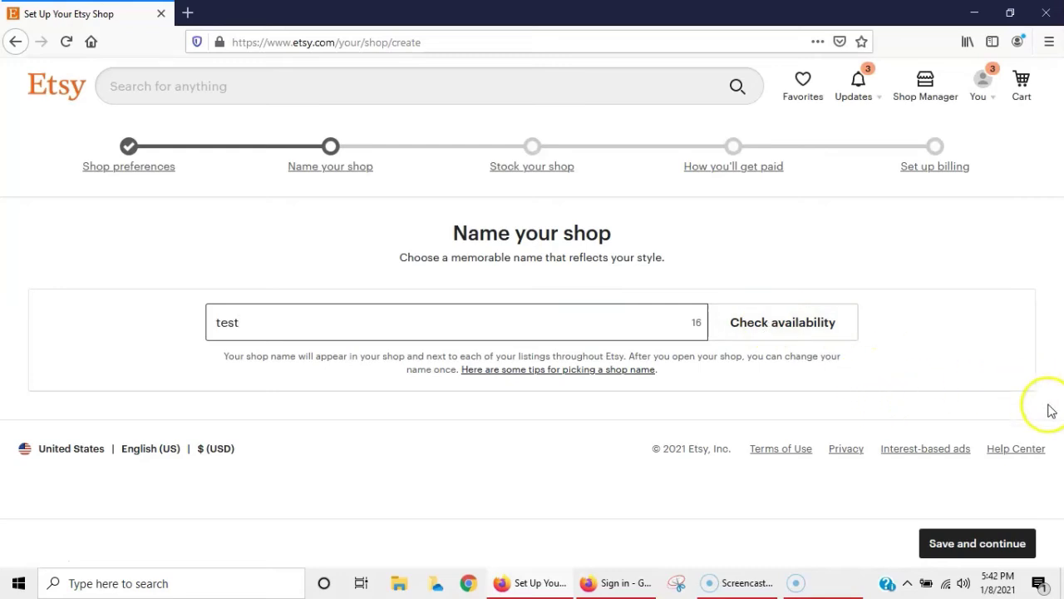
click(995, 544)
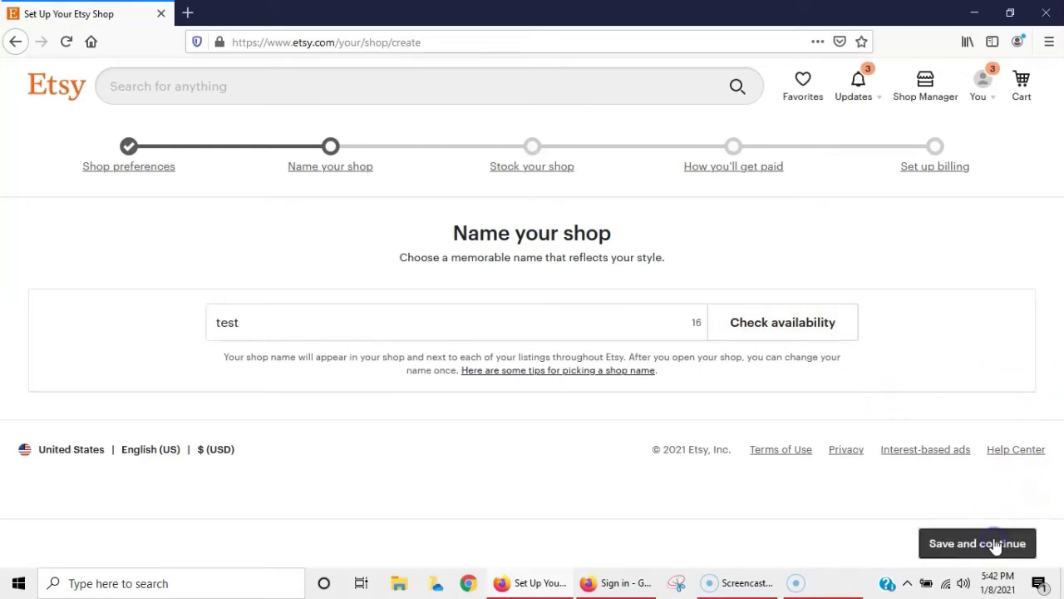
Change the shop name to "test3232", check its availability, and save it to continue to stocking the shop
click(501, 321)
text(3232)
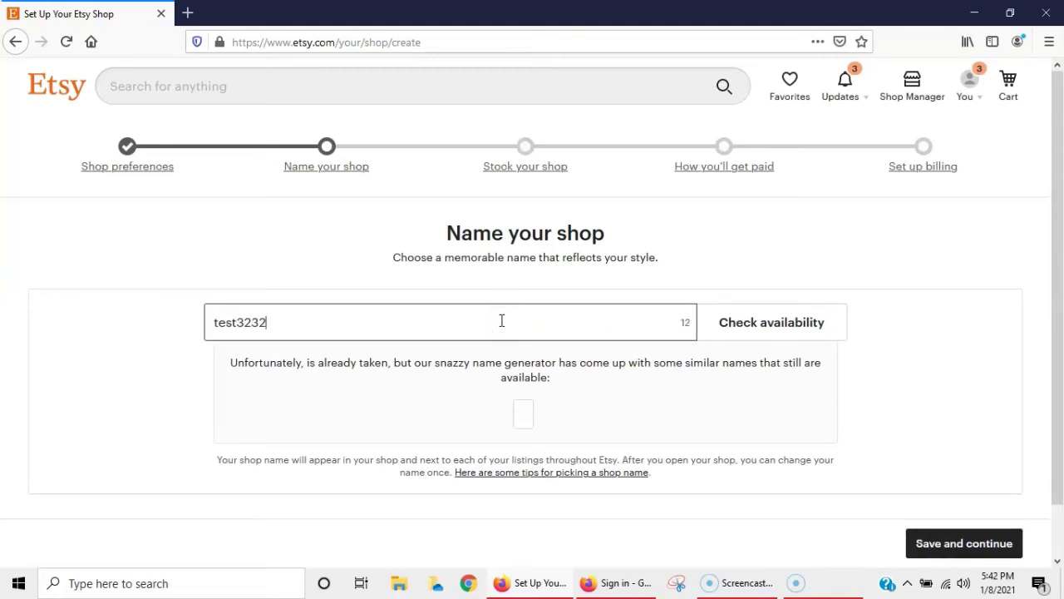
click(782, 322)
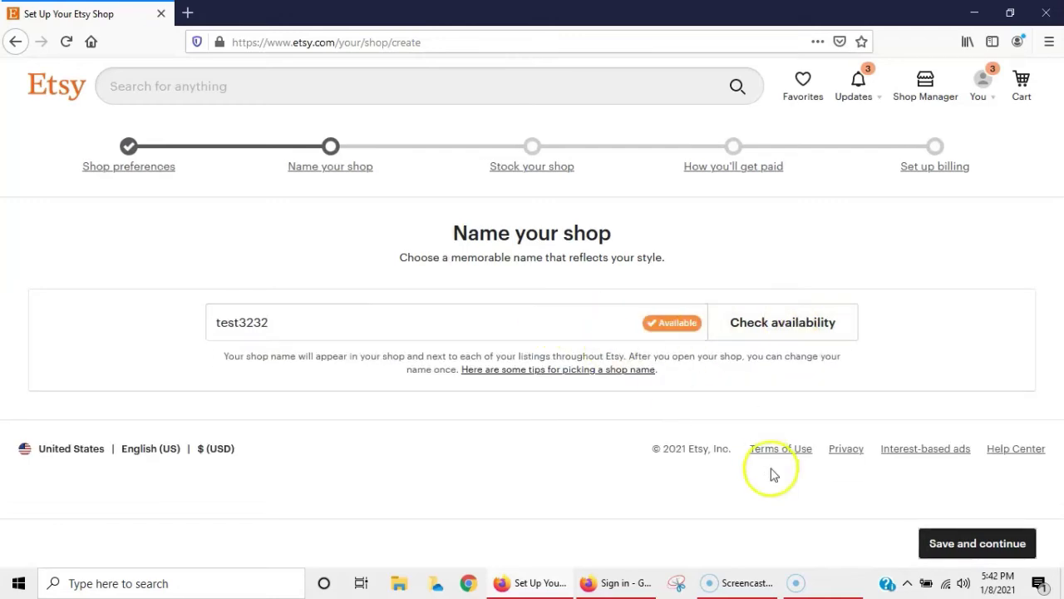
click(978, 544)
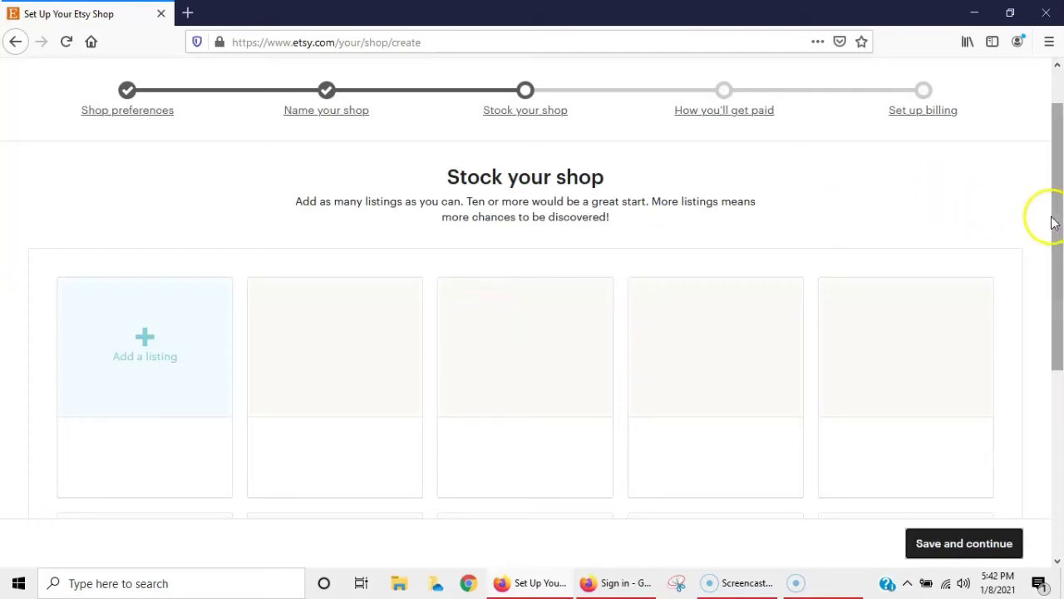
Start adding the first listing to the shop's stock to open the new listing form
mouse_move(1056, 230)
mouse_down()
mouse_move(1060, 324)
mouse_move(1062, 232)
mouse_up()
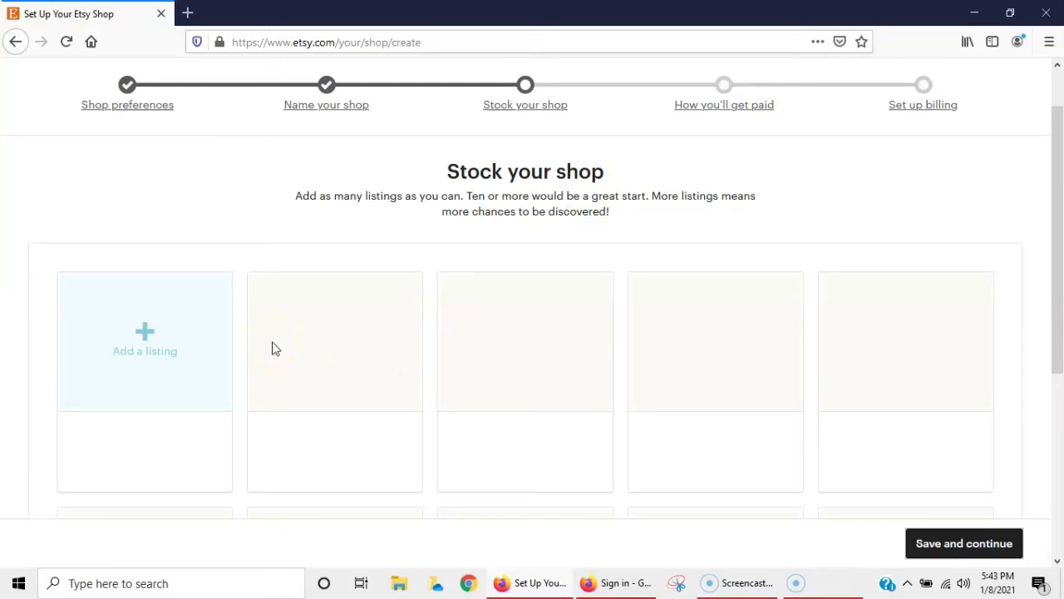
click(145, 331)
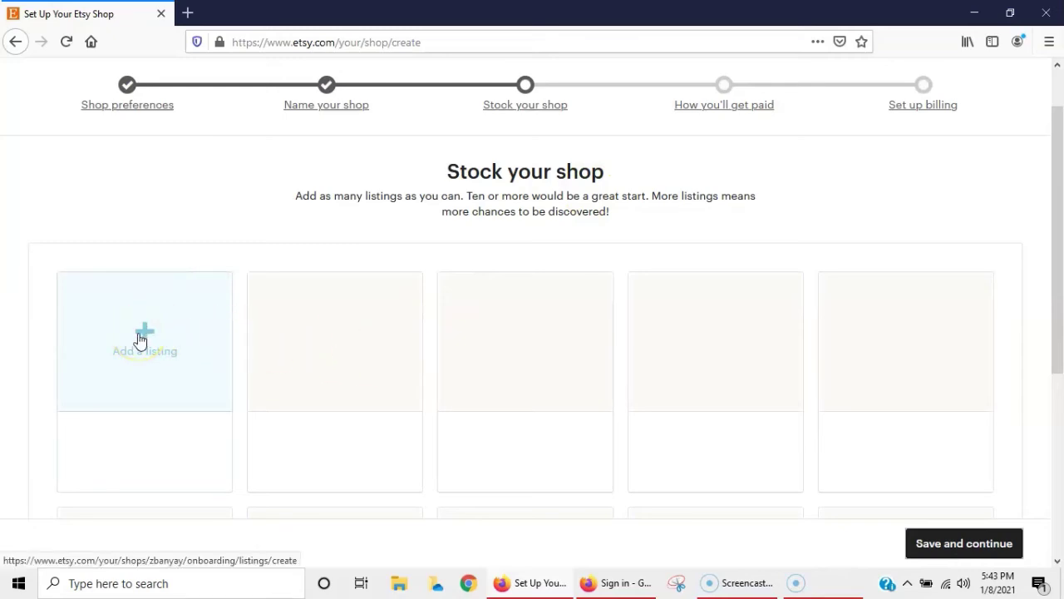
click(142, 338)
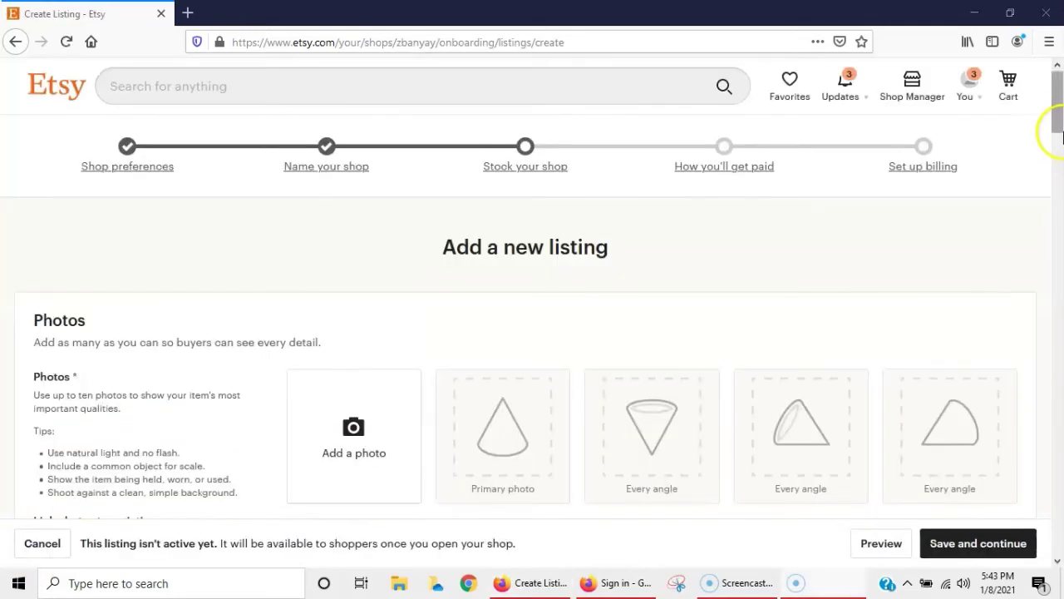
Review the new listing form's photo, video and listing details sections, including the choices for who made the item
drag(1059, 110, 1059, 143)
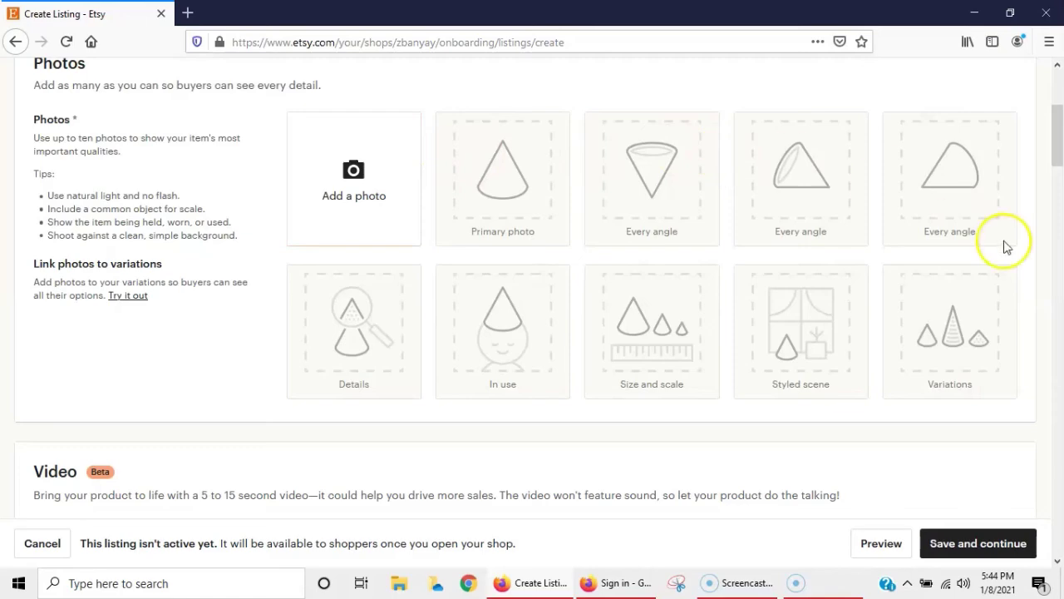
drag(1061, 125, 1058, 173)
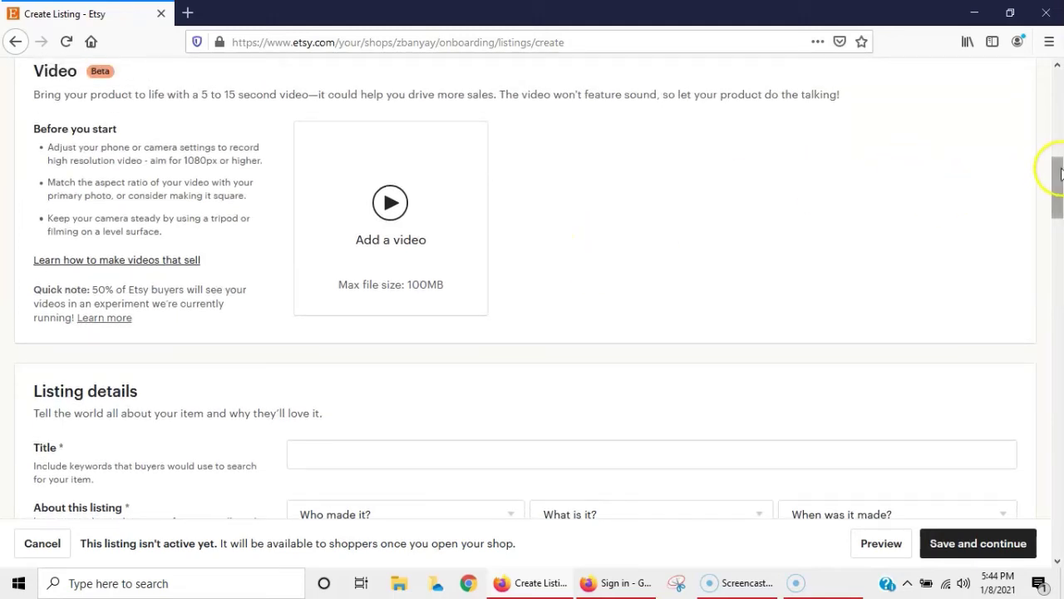
drag(1059, 173, 1059, 211)
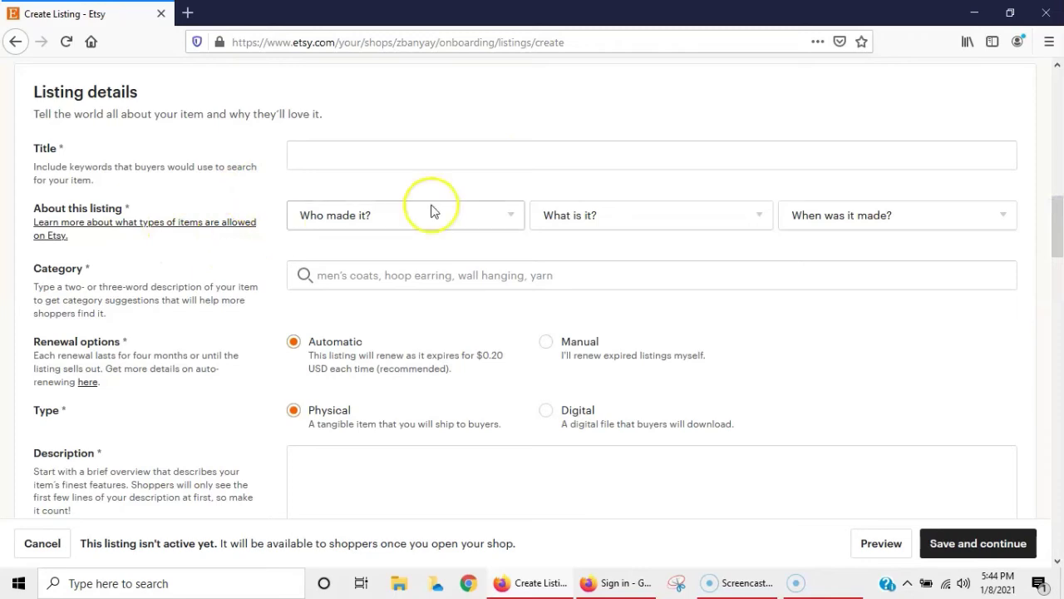
click(512, 219)
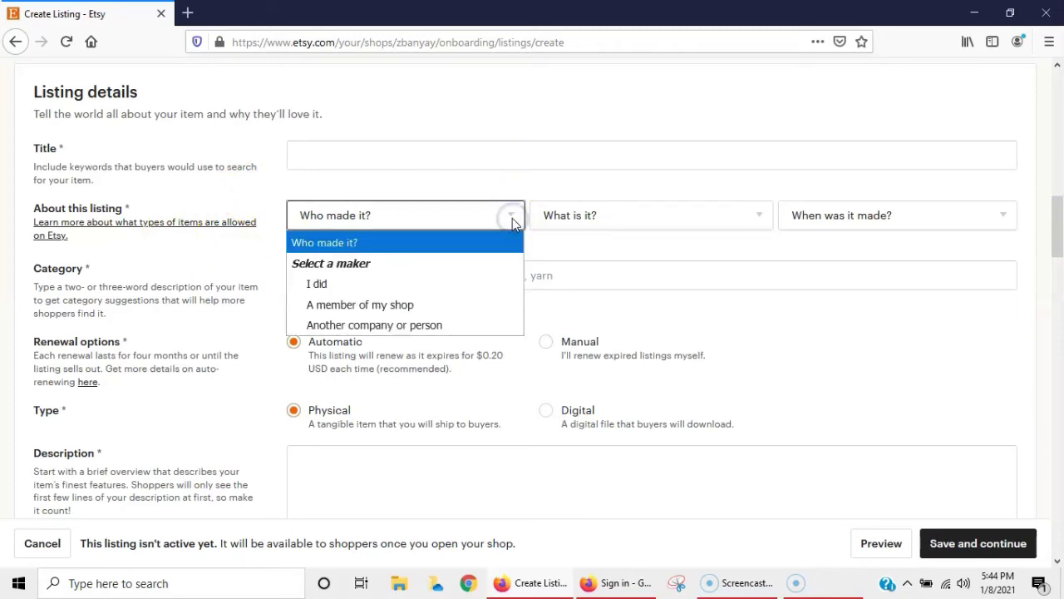
click(513, 222)
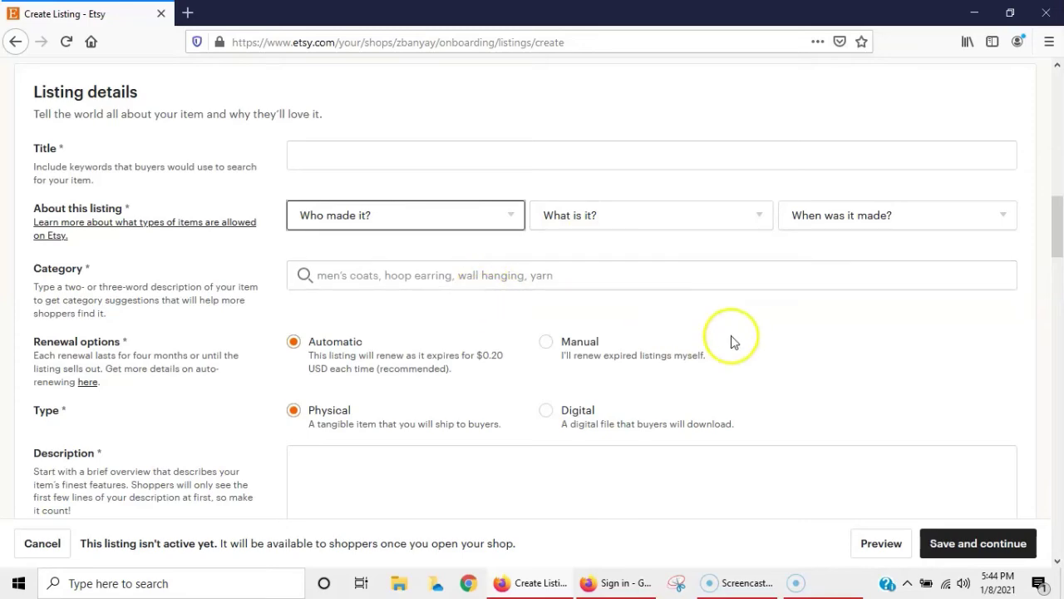
drag(1060, 218, 1059, 98)
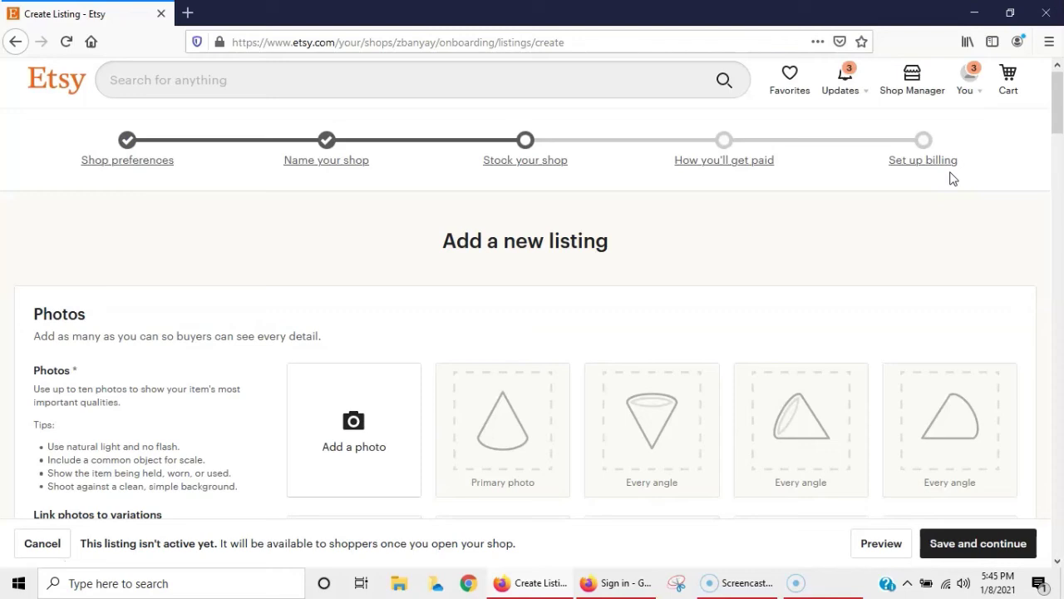
Open the Goddessexpressionz shop page on Etsy in a new browser tab
click(190, 14)
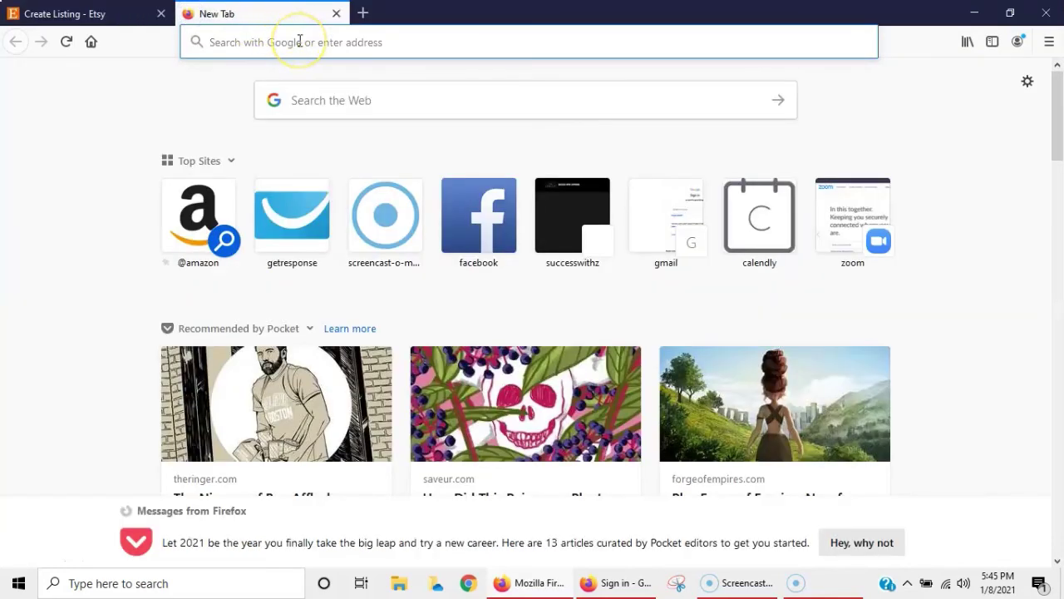
text(go)
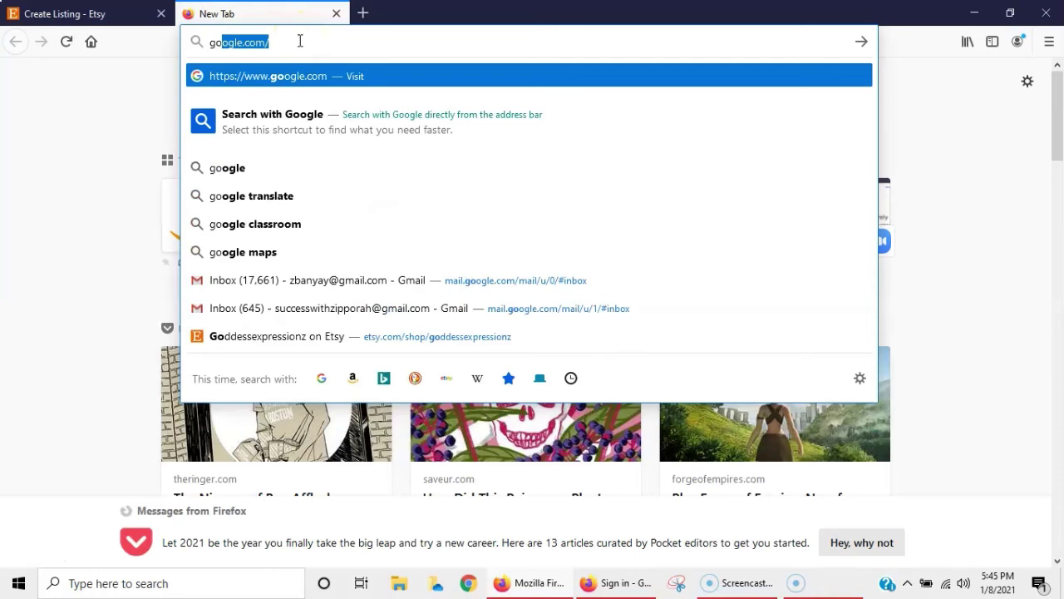
text(d)
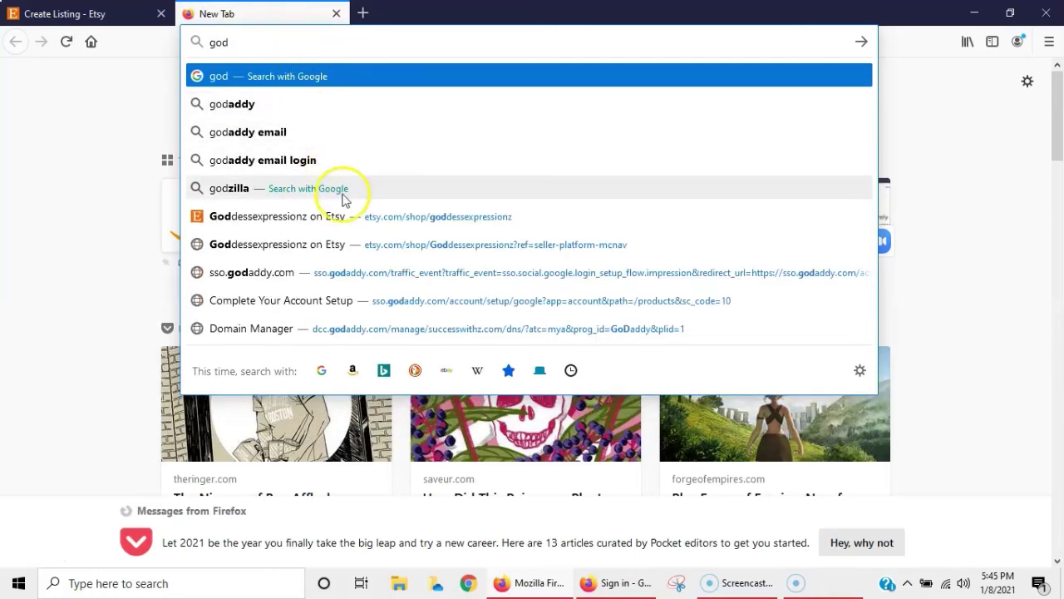
click(371, 219)
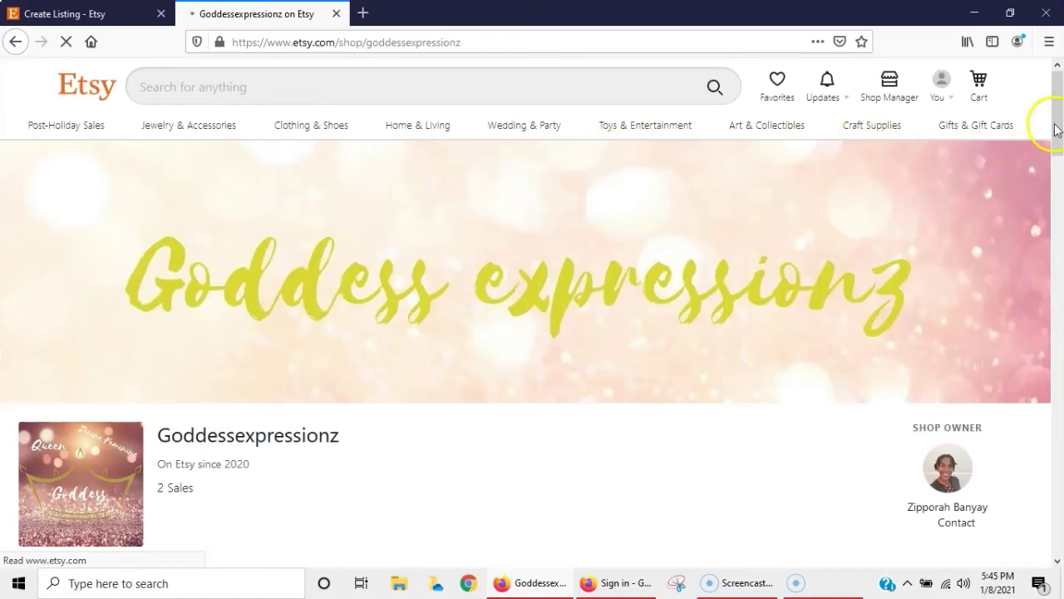
Browse the Goddessexpressionz shop's product listings as an example of a stocked shop, and return to its banner
drag(1059, 108, 1059, 216)
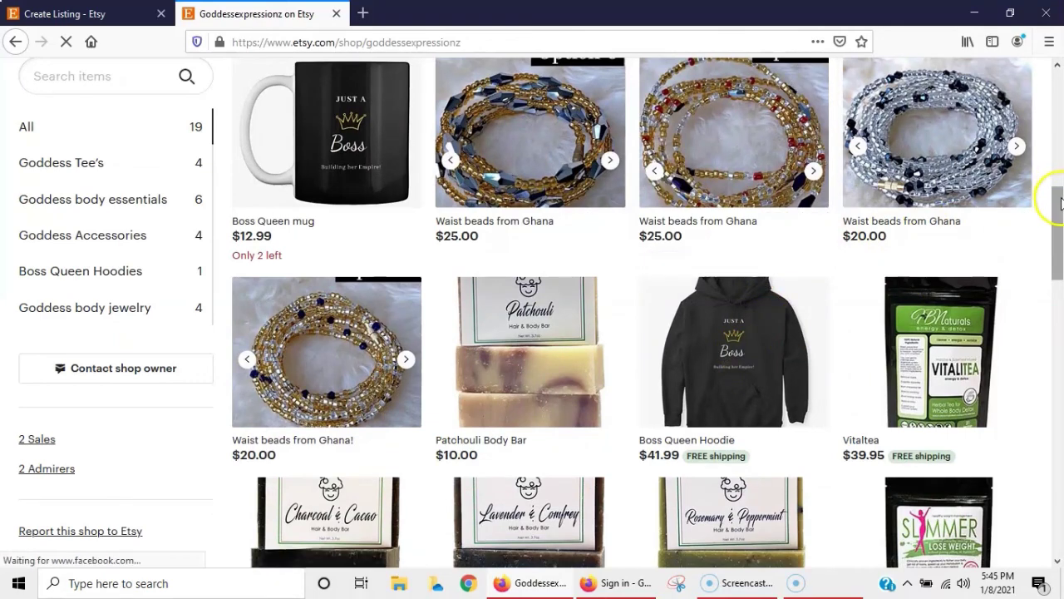
drag(1057, 194, 1060, 266)
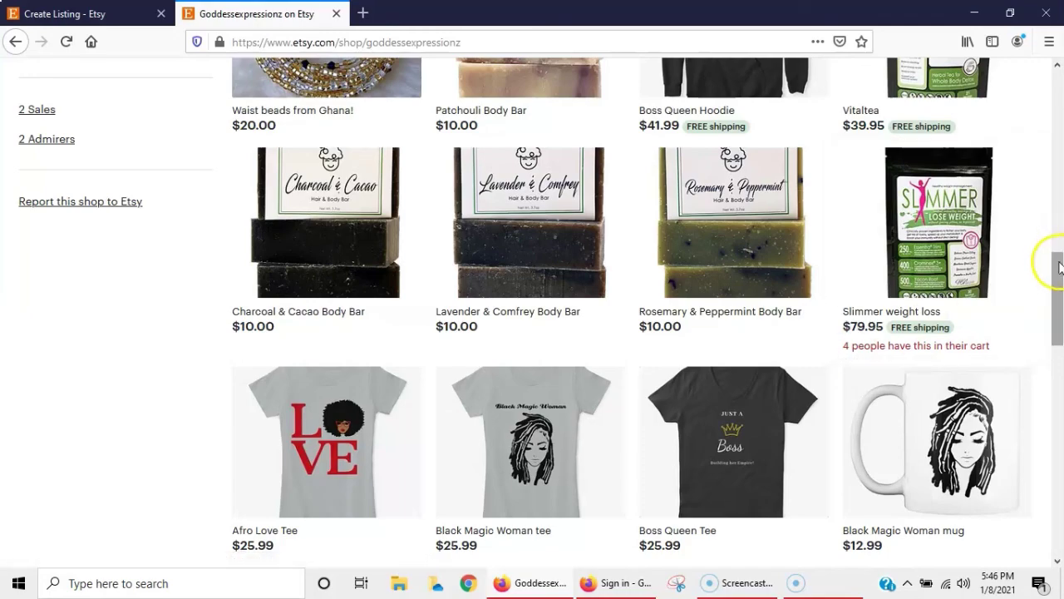
drag(1057, 266, 1060, 80)
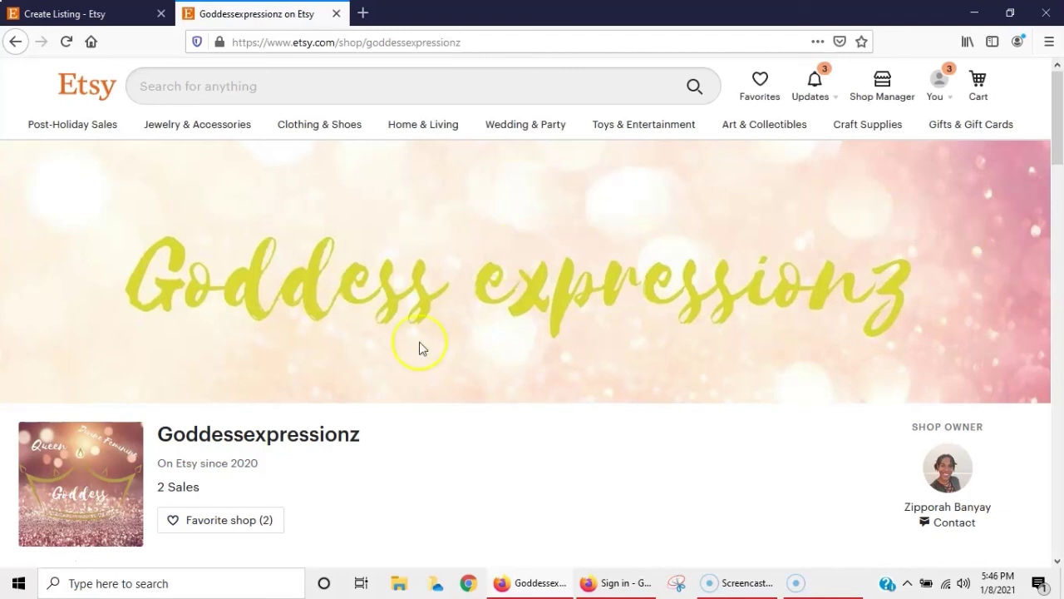
click(30, 561)
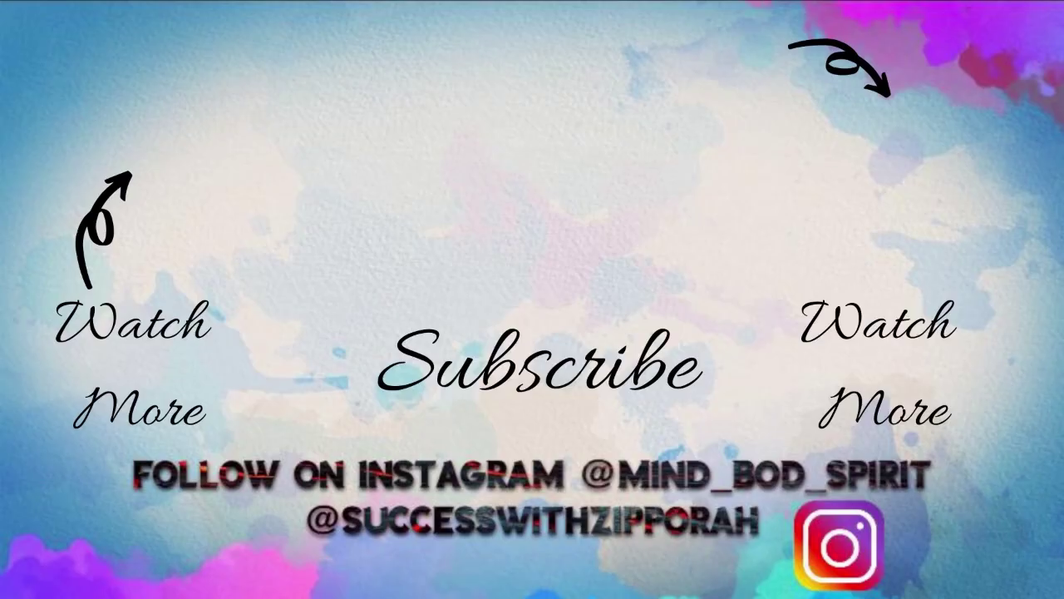